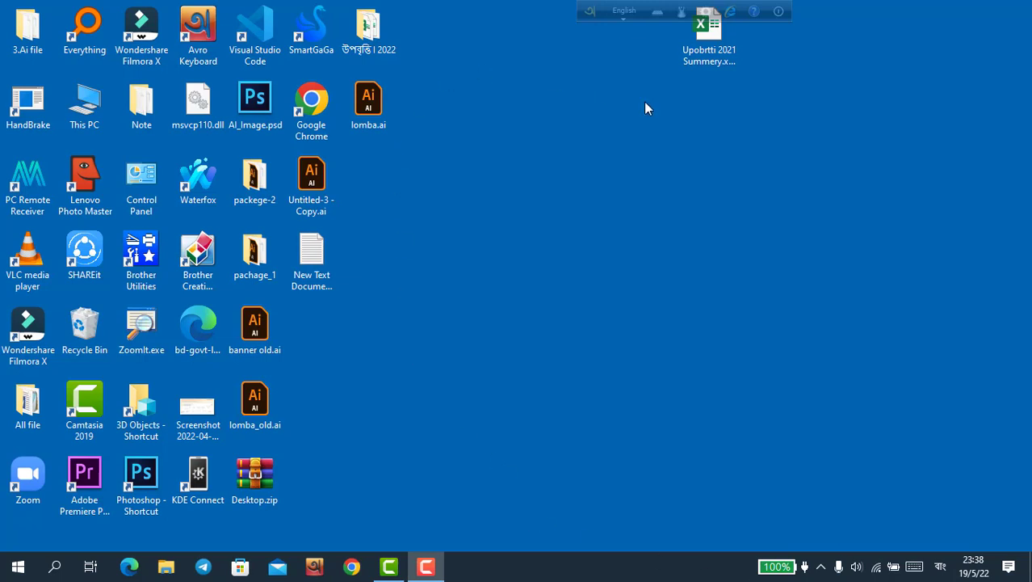
# Step: Open Upobrtti 2021 Summery.xlsx from the desktop in a maximized Excel window
pyautogui.click(712, 32)
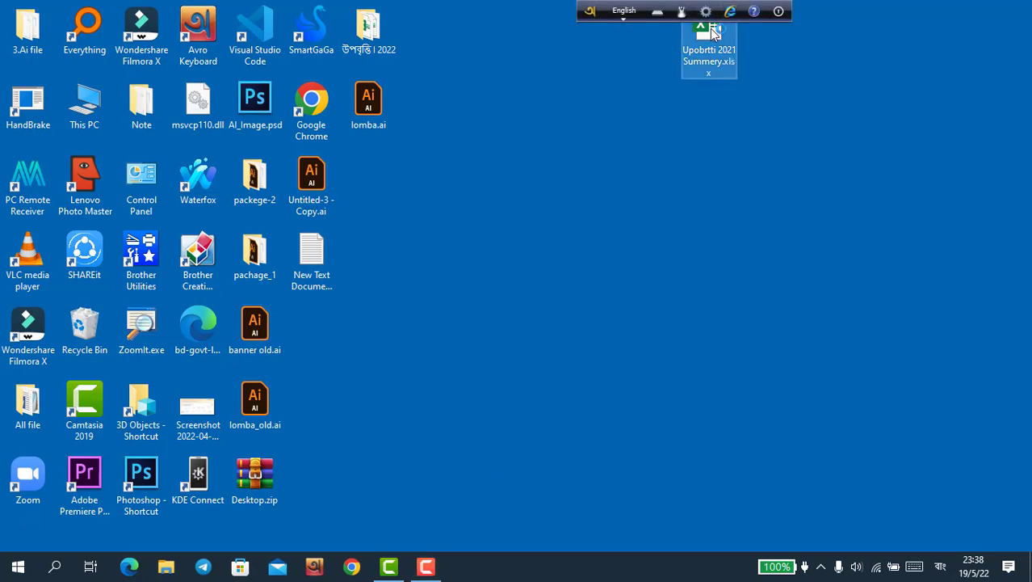
pyautogui.doubleClick(713, 32)
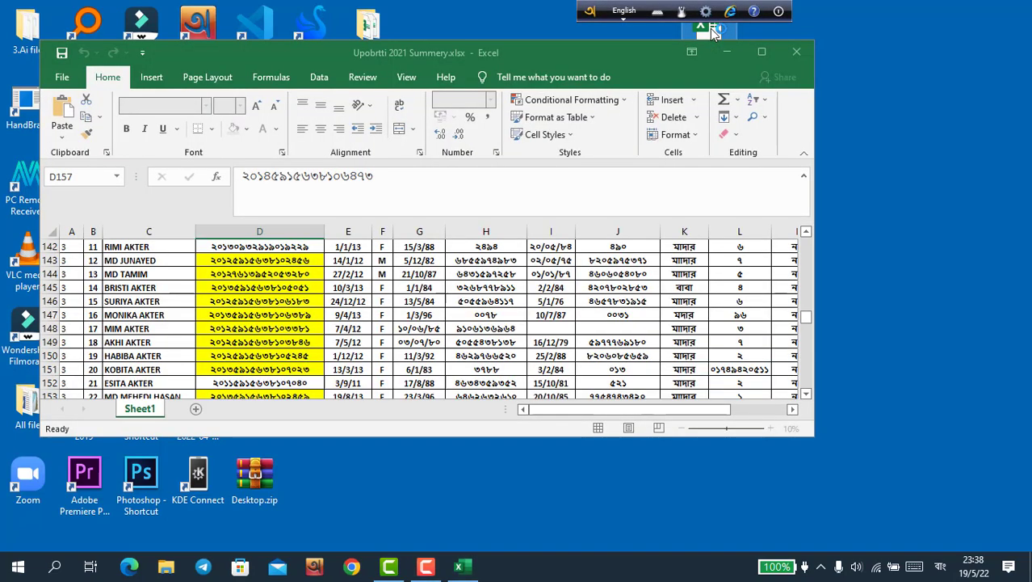
pyautogui.click(767, 52)
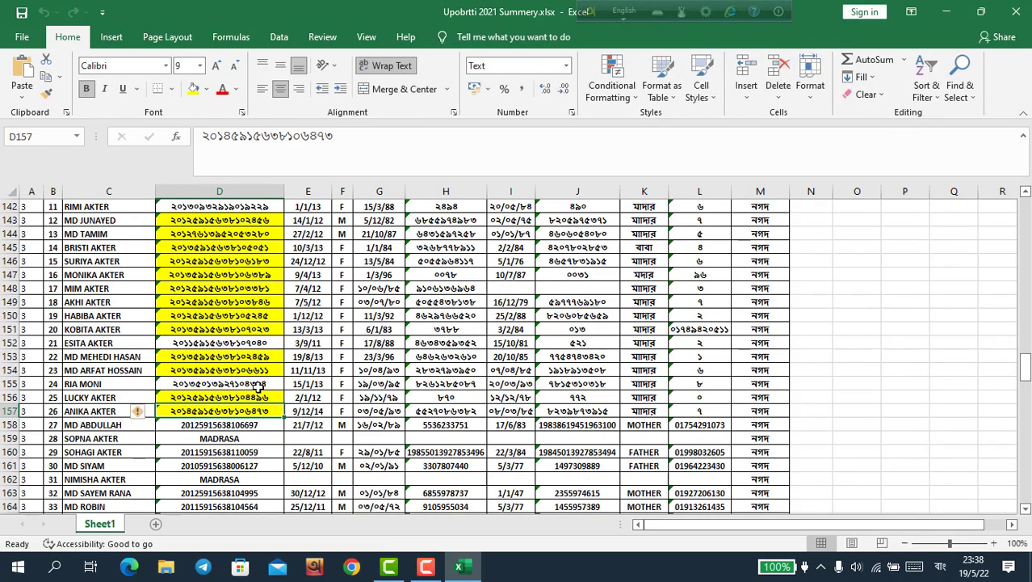
# Step: Move up the student list to the school title, then minimize Excel
pyautogui.click(258, 387)
pyautogui.press('Up')
pyautogui.press('Up')
pyautogui.press('Up')
pyautogui.press('Up')
pyautogui.press('Up')
pyautogui.press('Up')
pyautogui.press('Up')
pyautogui.press('Up')
pyautogui.press('Up')
pyautogui.press('Up')
pyautogui.press('Up')
pyautogui.press('Up')
pyautogui.press('Up')
pyautogui.press('Up')
pyautogui.press('Up')
pyautogui.press('Up')
pyautogui.press('Up')
pyautogui.press('Up')
pyautogui.press('Up')
pyautogui.press('Up')
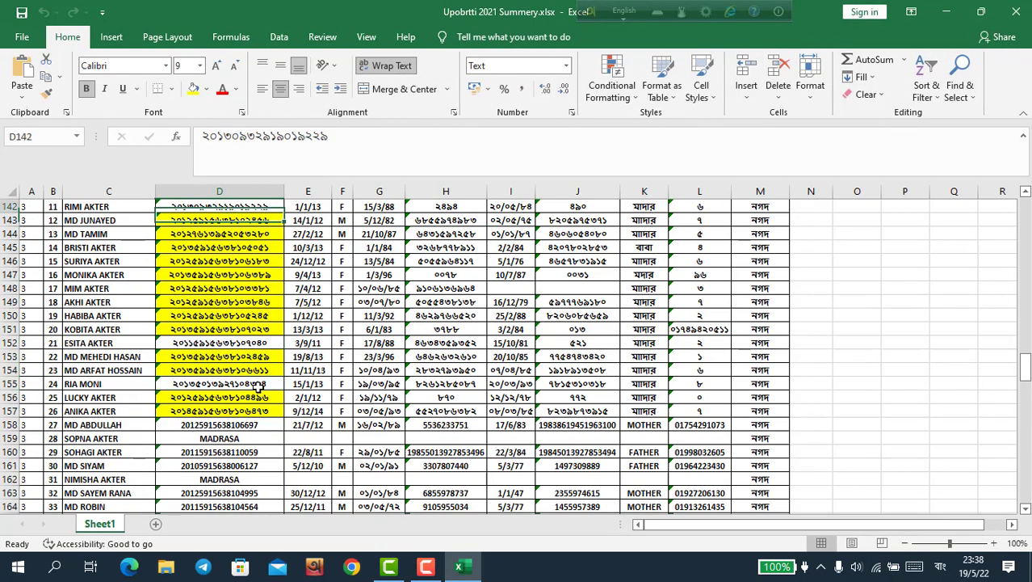
pyautogui.press('Up')
pyautogui.press('Up')
pyautogui.press('Up')
pyautogui.press('Up')
pyautogui.press('Up')
pyautogui.press('Up')
pyautogui.press('Up')
pyautogui.press('Up')
pyautogui.press('Up')
pyautogui.press('Up')
pyautogui.press('Up')
pyautogui.press('Up')
pyautogui.press('Up')
pyautogui.press('Up')
pyautogui.press('Up')
pyautogui.press('Up')
pyautogui.press('Up')
pyautogui.press('Up')
pyautogui.press('Up')
pyautogui.press('Up')
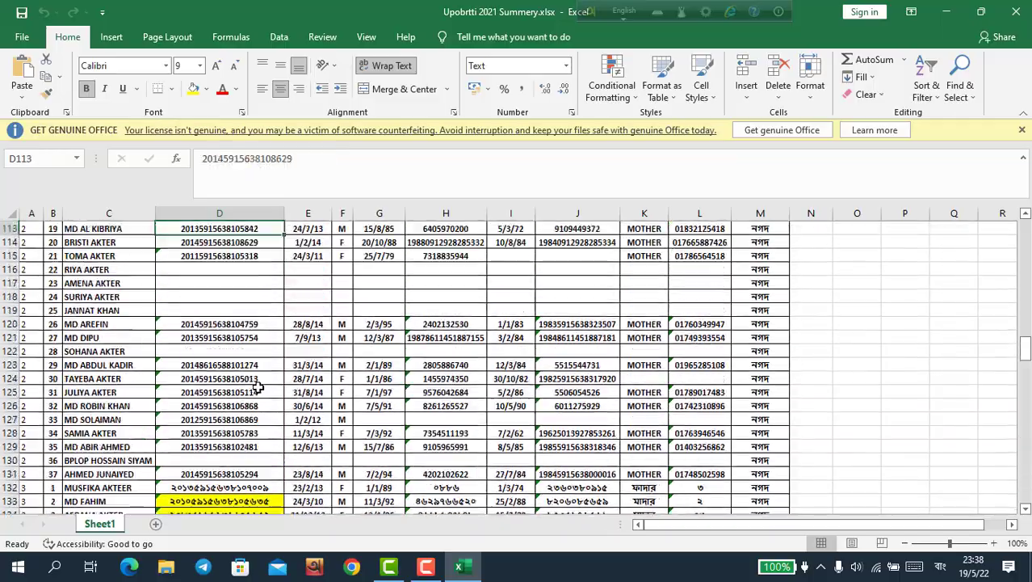
pyautogui.press('Up')
pyautogui.press('Up')
pyautogui.press('Up')
pyautogui.press('Up')
pyautogui.press('Up')
pyautogui.press('Up')
pyautogui.press('Up')
pyautogui.press('Up')
pyautogui.press('Up')
pyautogui.press('Up')
pyautogui.press('Up')
pyautogui.press('Up')
pyautogui.press('Up')
pyautogui.press('Up')
pyautogui.press('Up')
pyautogui.press('Up')
pyautogui.press('Up')
pyautogui.press('Up')
pyautogui.press('Up')
pyautogui.press('Up')
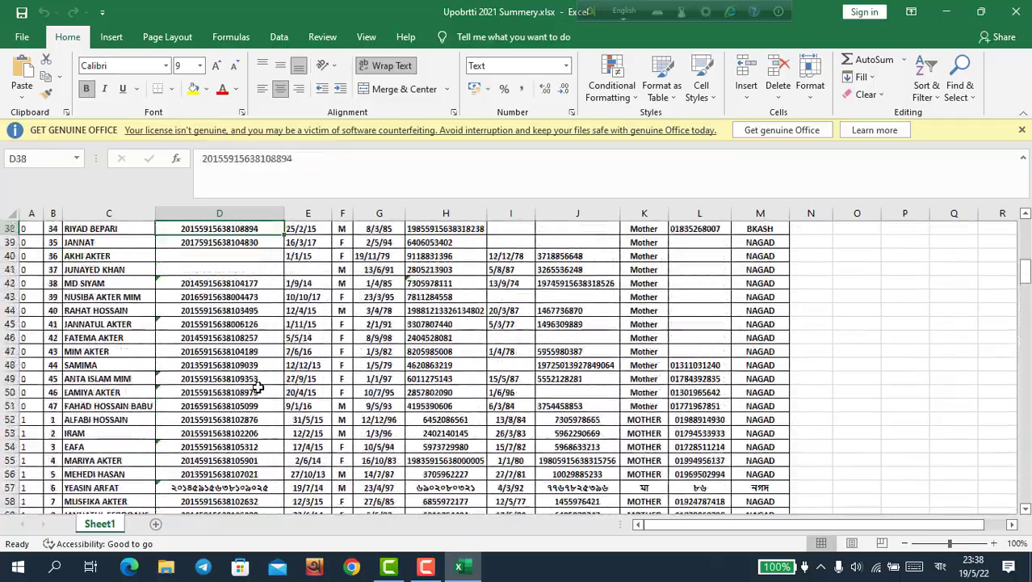
pyautogui.press('Up')
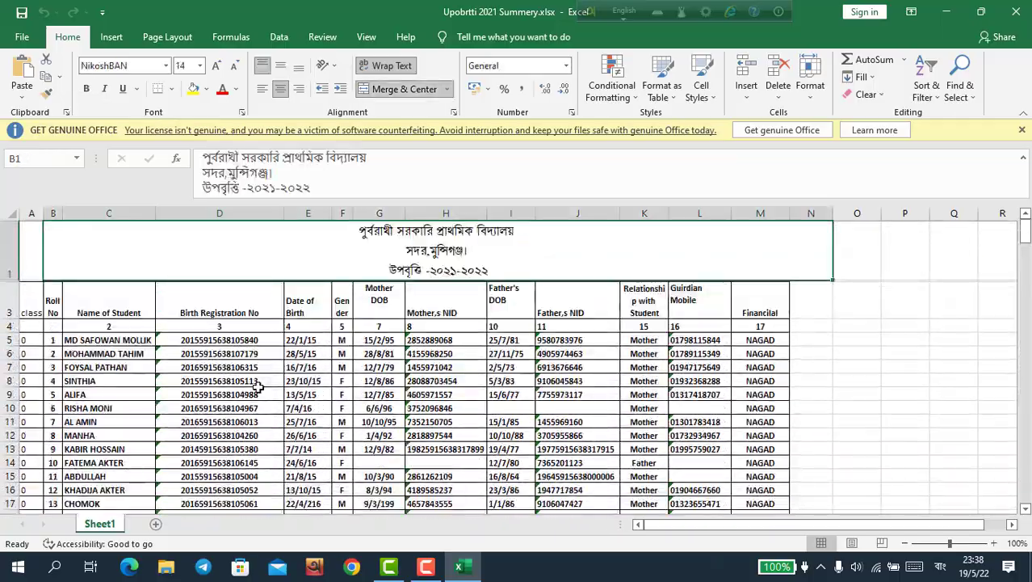
pyautogui.click(946, 12)
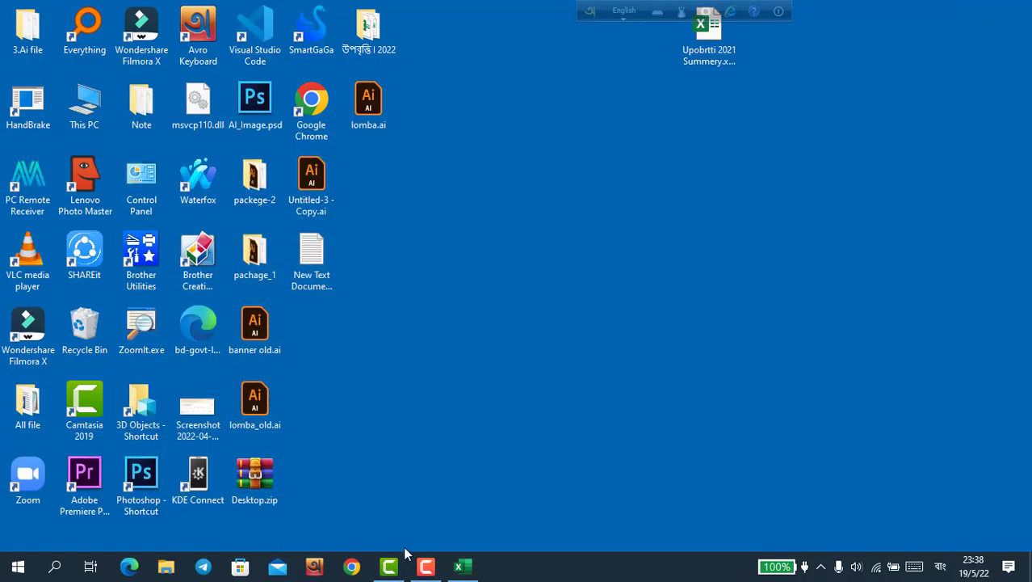
# Step: Start maximized Chrome in the work profile and open the LINKS > PESP: LOGIN bookmark
pyautogui.click(351, 567)
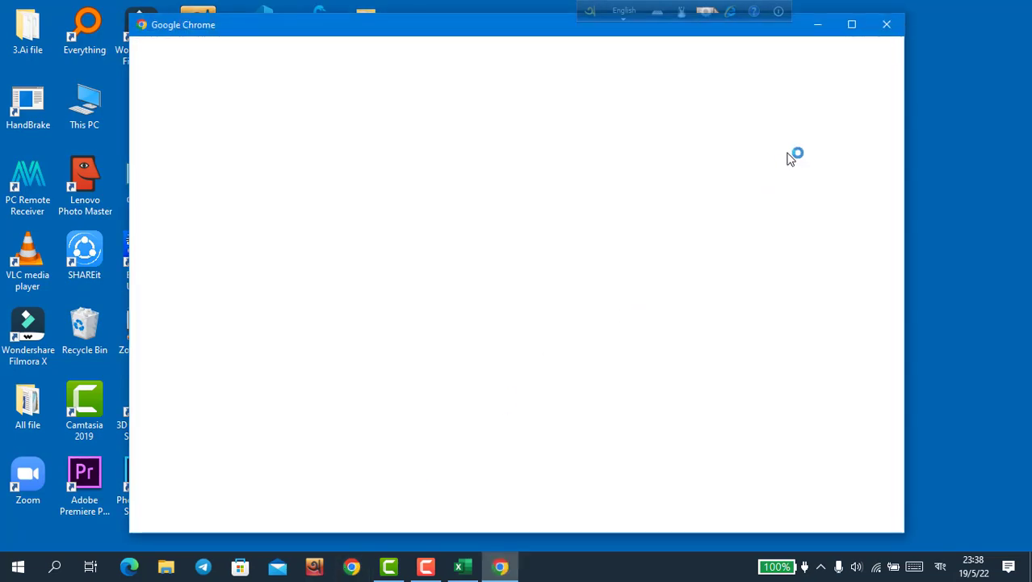
pyautogui.click(851, 26)
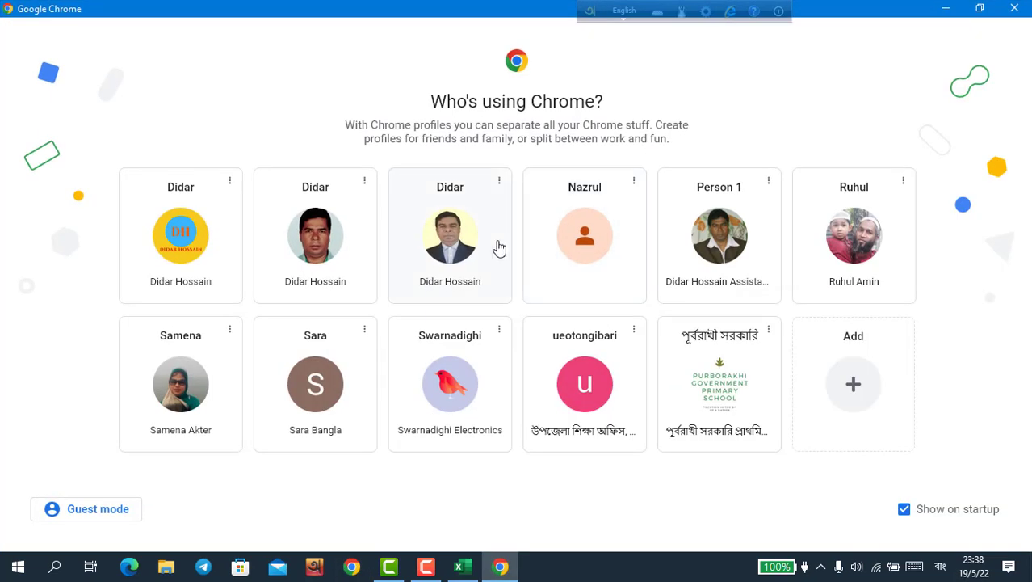
pyautogui.click(729, 249)
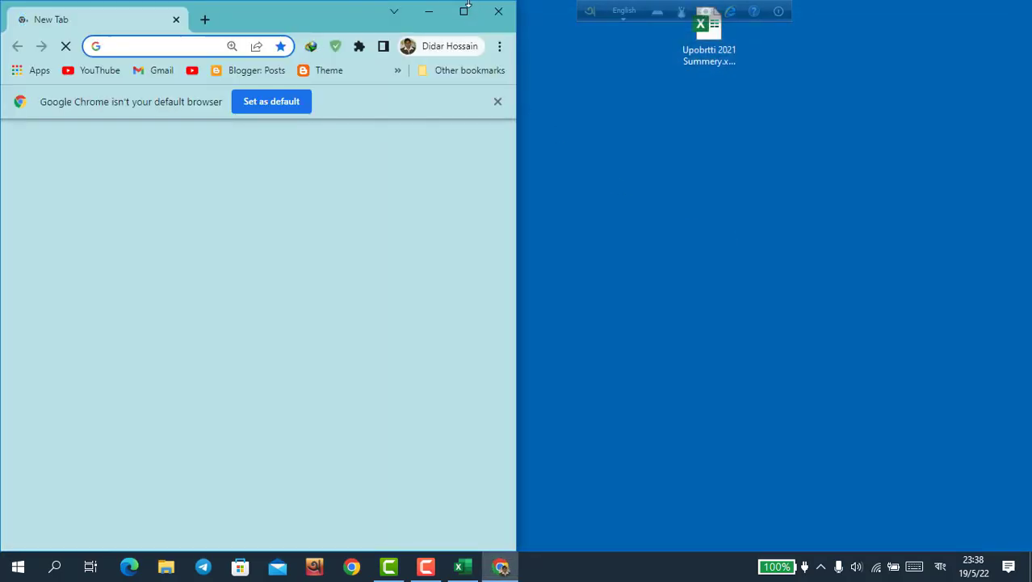
pyautogui.click(464, 11)
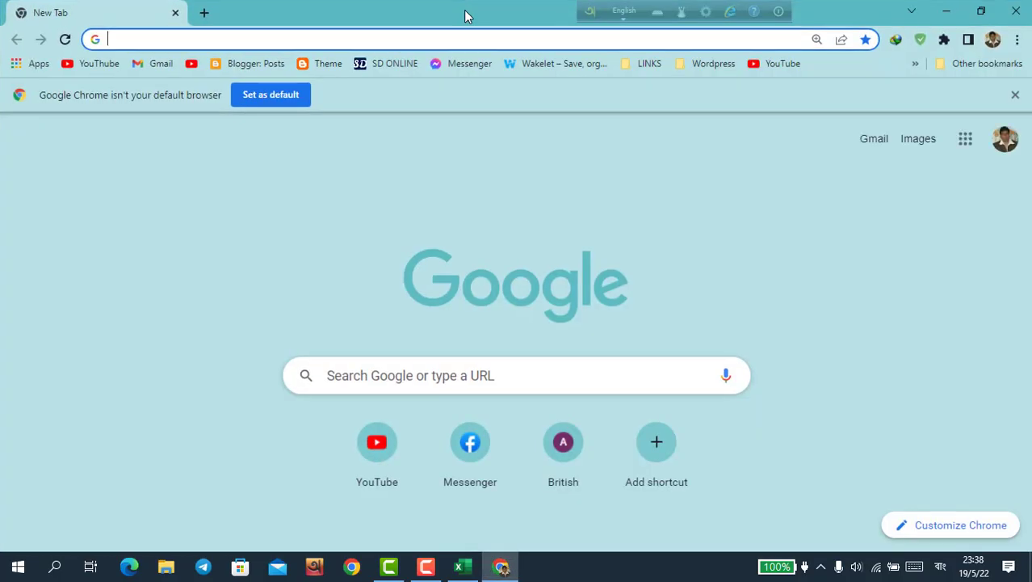
pyautogui.click(652, 64)
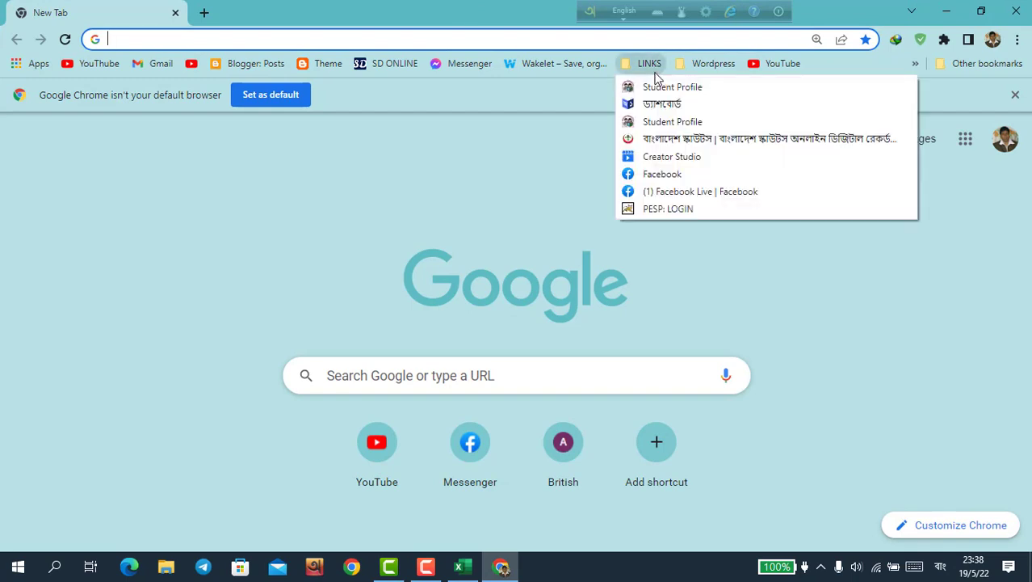
pyautogui.click(663, 211)
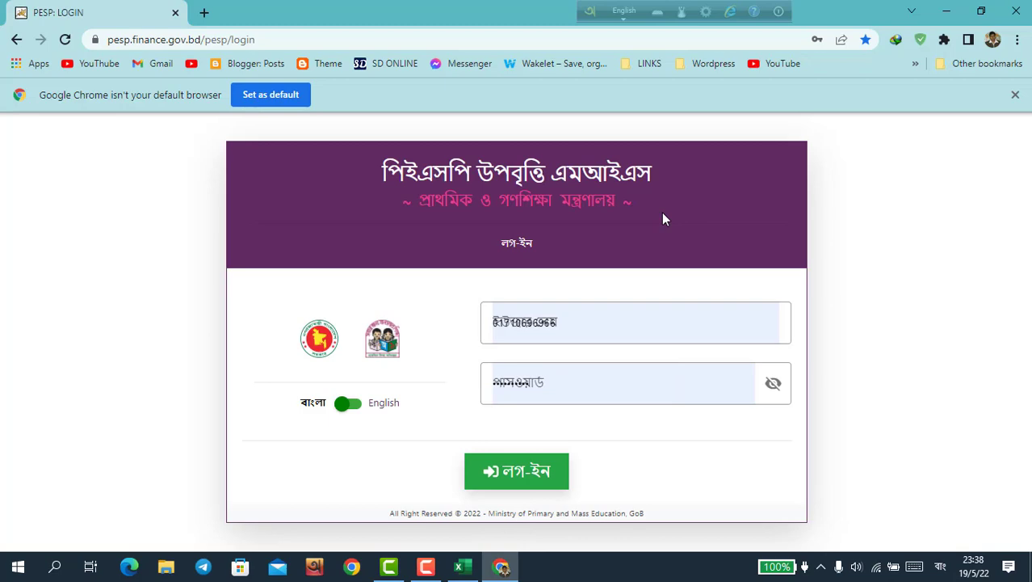
# Step: Log in to PESP and open নতুন শিক্ষার্থী এন্ট্রি under প্রাথমিক নির্বাচন
pyautogui.click(503, 471)
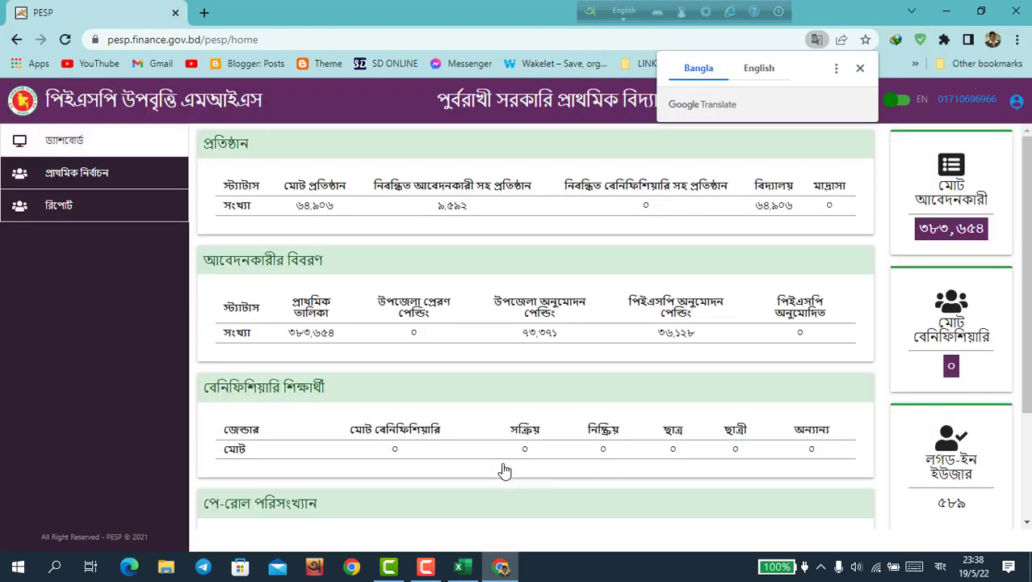
pyautogui.click(109, 174)
pyautogui.click(105, 209)
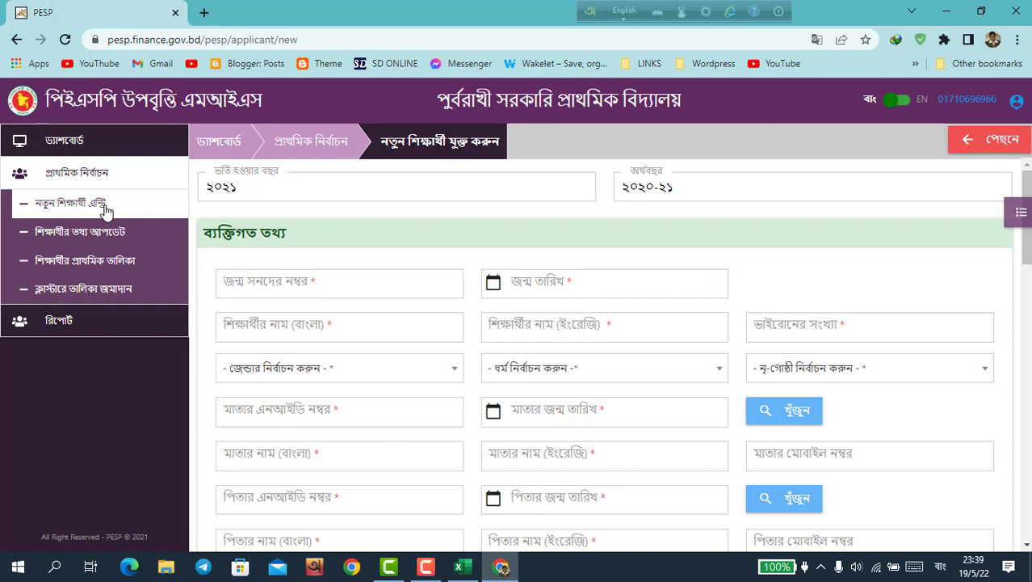
# Step: Snap the Chrome form to the left half and the Excel student list to the right half
pyautogui.press('super')
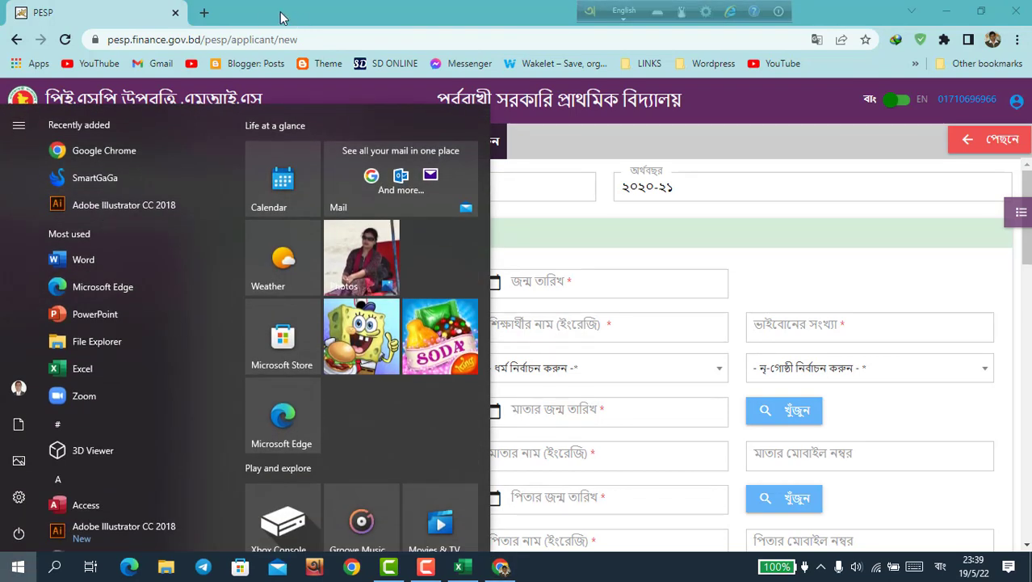
pyautogui.click(650, 148)
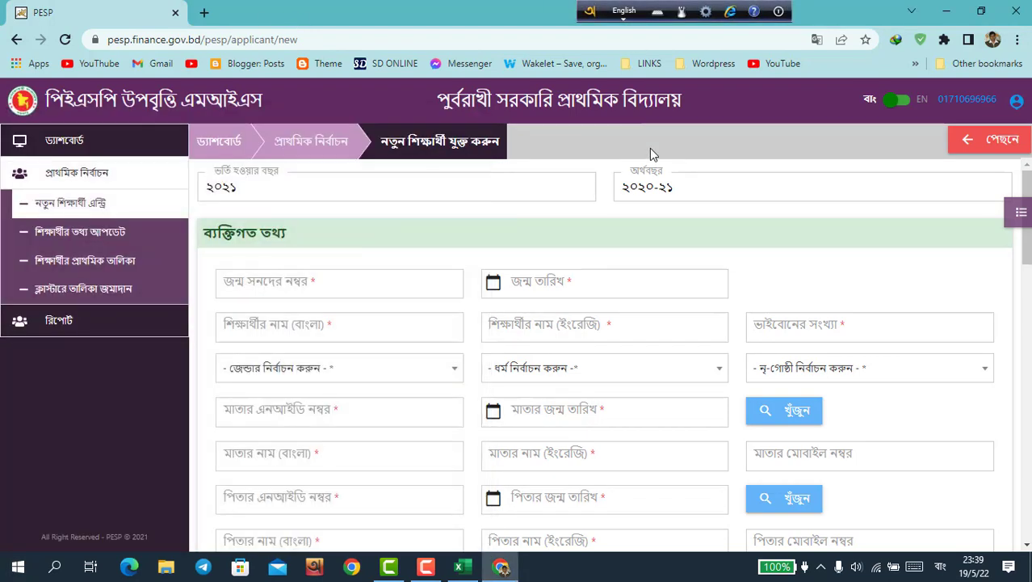
pyautogui.press('super+Left')
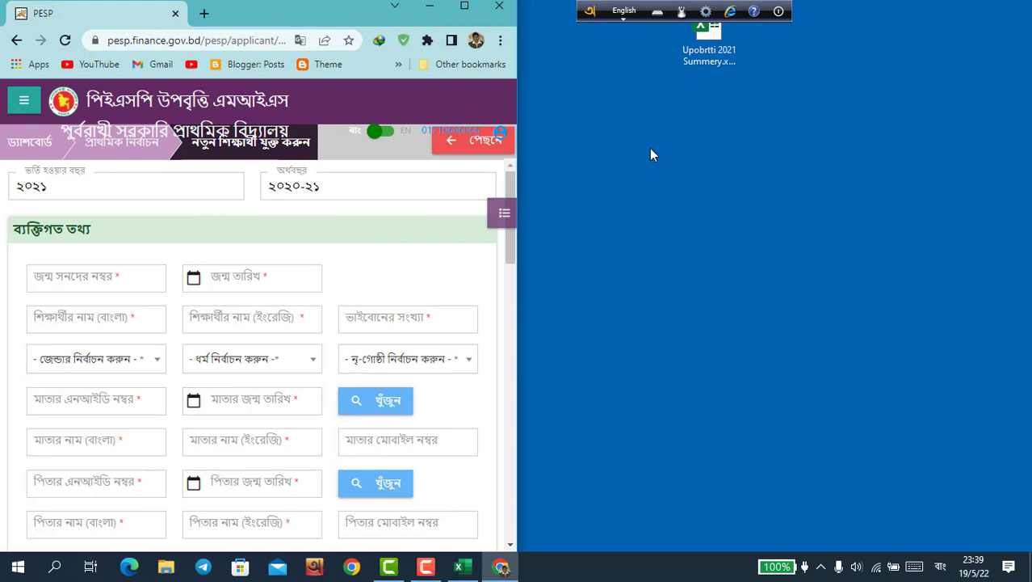
pyautogui.click(468, 569)
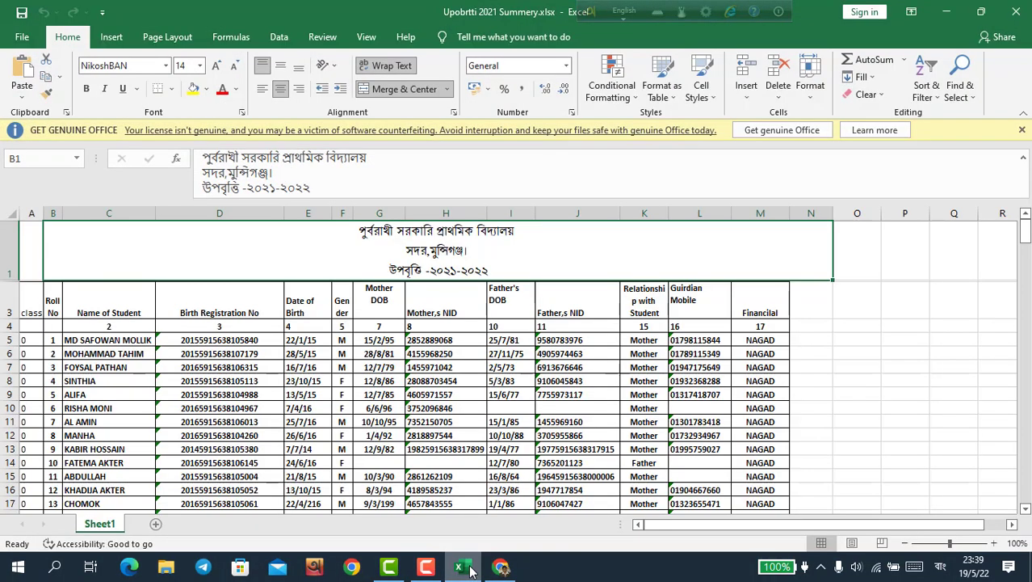
pyautogui.press('super+Right')
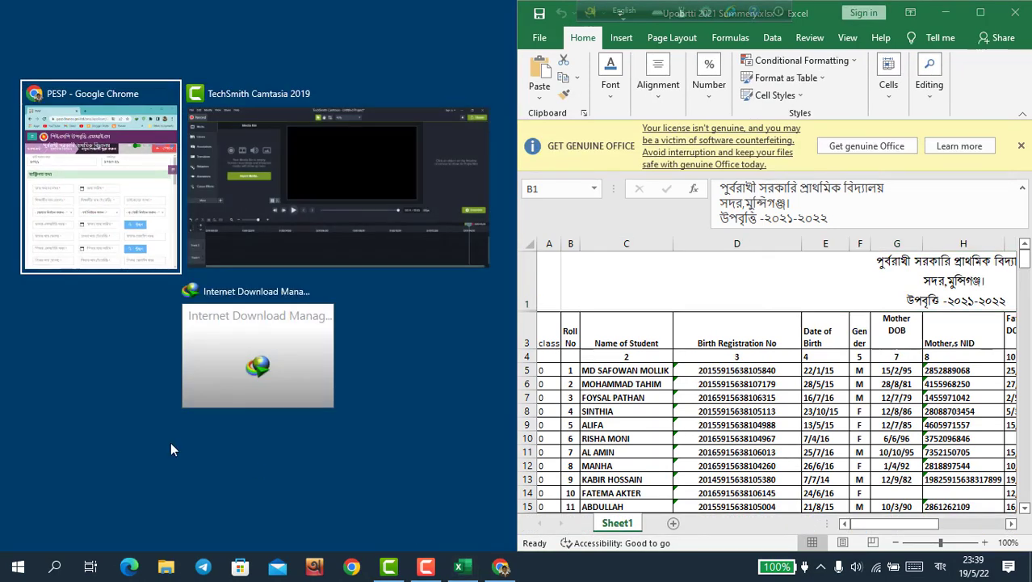
pyautogui.press('Return')
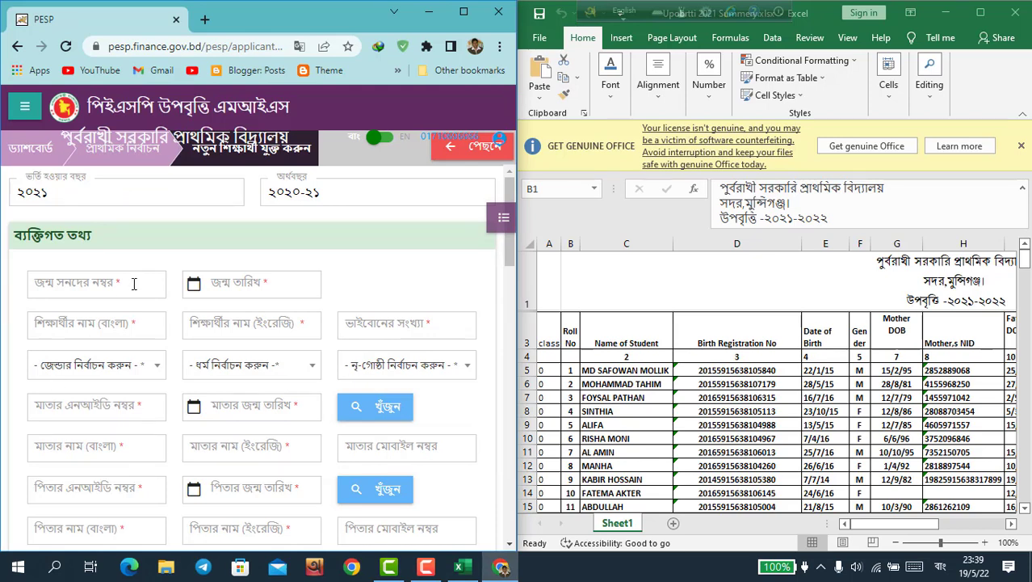
# Step: Select the class 1 student's name in cell C58 and copy it
pyautogui.click(618, 398)
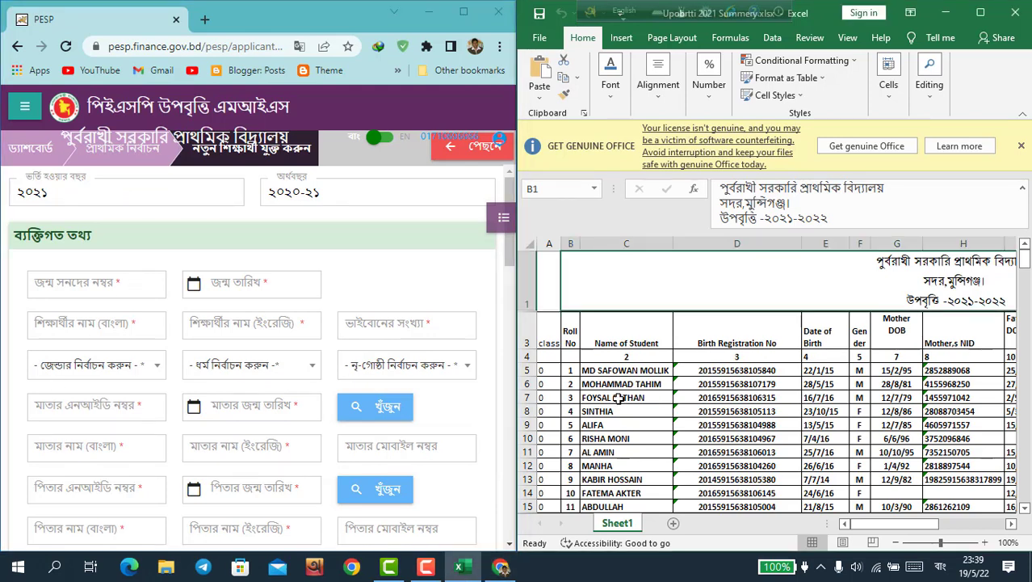
pyautogui.click(618, 397)
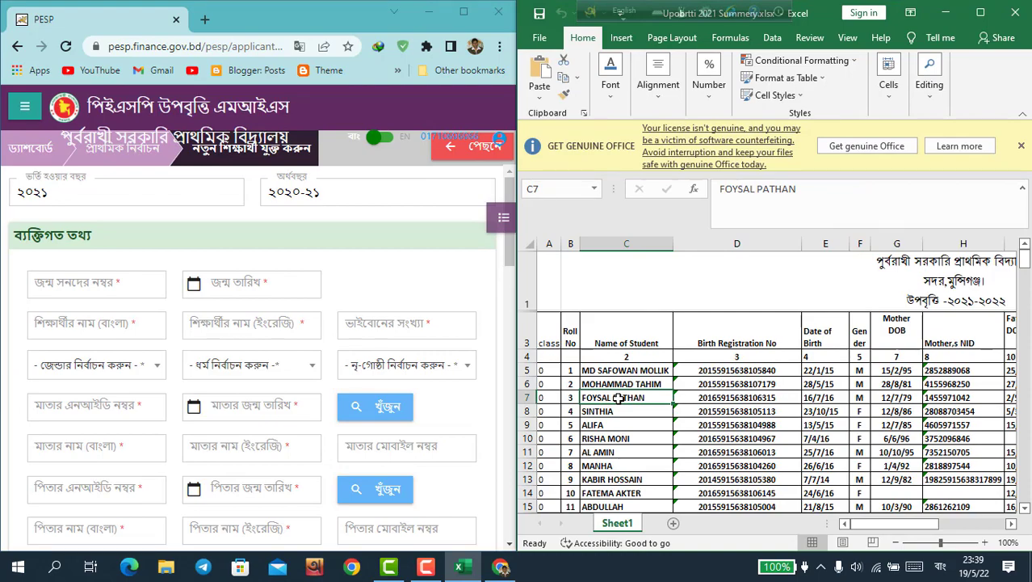
pyautogui.press('Down')
pyautogui.press('Down')
pyautogui.press('Down')
pyautogui.press('Down')
pyautogui.press('Down')
pyautogui.press('Down')
pyautogui.press('Down')
pyautogui.press('Down')
pyautogui.press('Down')
pyautogui.press('Down')
pyautogui.press('Down')
pyautogui.press('Down')
pyautogui.press('Down')
pyautogui.press('Down')
pyautogui.press('Down')
pyautogui.press('Down')
pyautogui.press('Down')
pyautogui.press('Down')
pyautogui.press('Down')
pyautogui.press('Down')
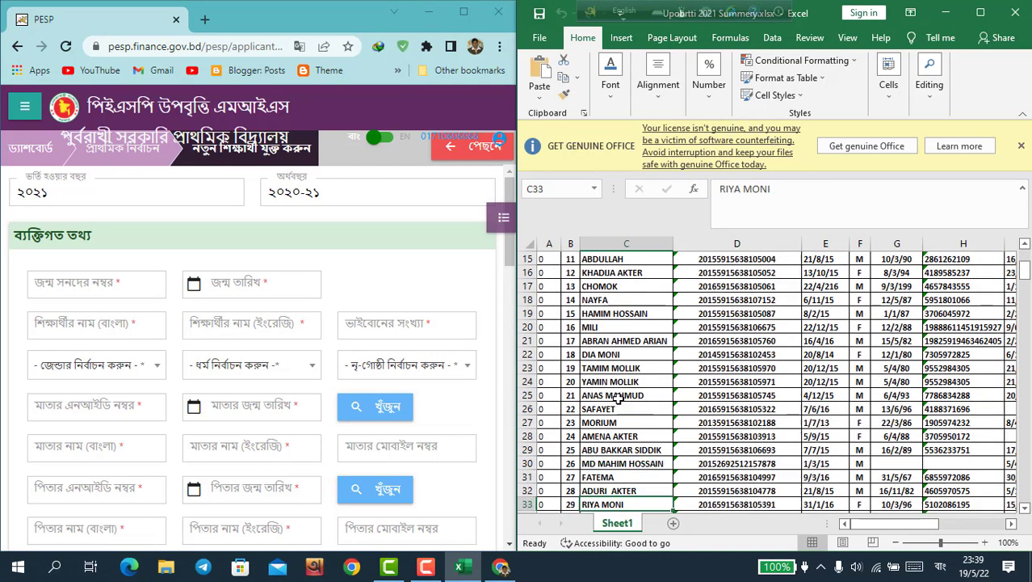
pyautogui.press('Down')
pyautogui.press('Down')
pyautogui.press('Down')
pyautogui.press('Down')
pyautogui.press('Down')
pyautogui.press('Down')
pyautogui.press('Down')
pyautogui.press('Down')
pyautogui.press('Down')
pyautogui.press('Down')
pyautogui.press('Down')
pyautogui.press('Down')
pyautogui.press('Down')
pyautogui.press('Down')
pyautogui.press('Down')
pyautogui.press('Down')
pyautogui.press('Down')
pyautogui.press('Down')
pyautogui.press('Down')
pyautogui.press('Down')
pyautogui.press('Up')
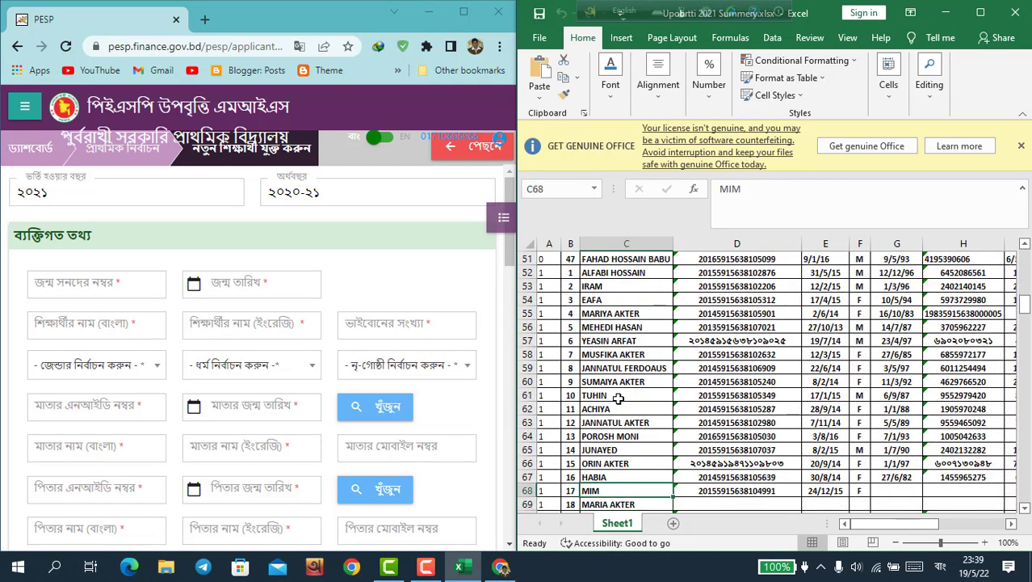
pyautogui.press('Up')
pyautogui.press('Up')
pyautogui.press('Up')
pyautogui.press('Up')
pyautogui.press('Up')
pyautogui.press('Up')
pyautogui.press('Up')
pyautogui.press('Up')
pyautogui.press('Up')
pyautogui.press('Up')
pyautogui.press('Up')
pyautogui.press('Down')
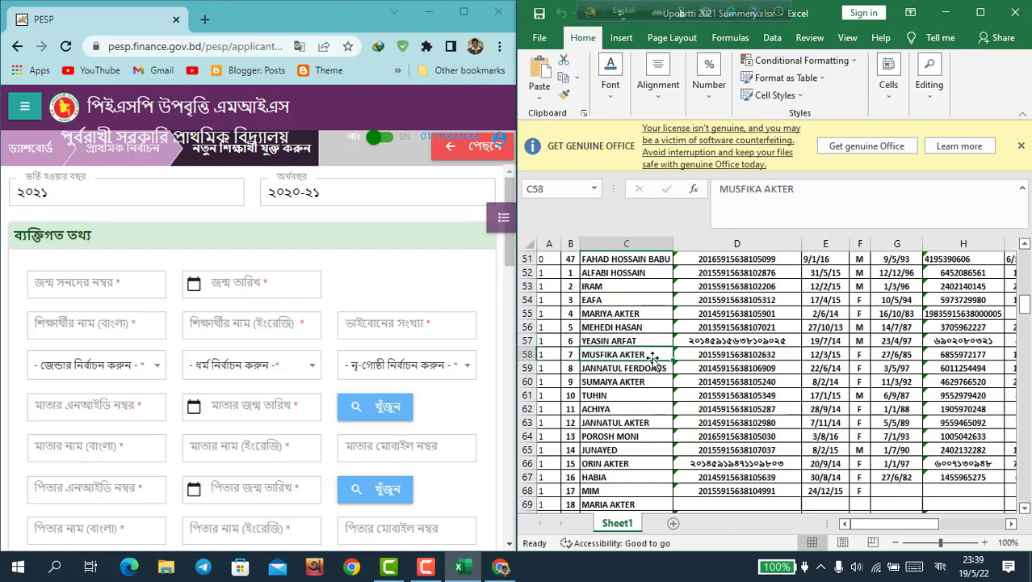
pyautogui.hotkey('ctrl', 'c')
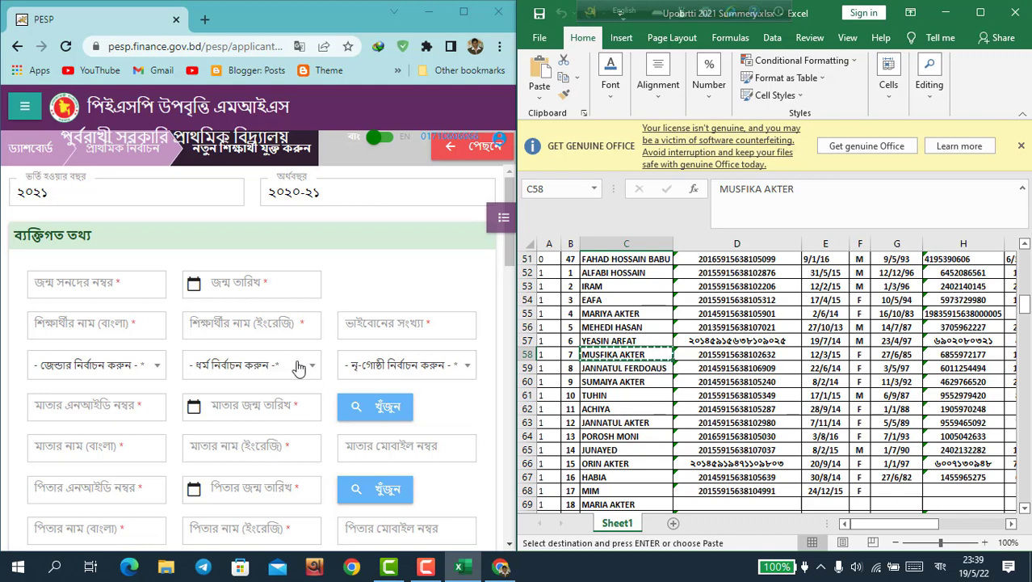
# Step: Paste the copied name into the English name field and enter ২ as the sibling count
pyautogui.click(219, 325)
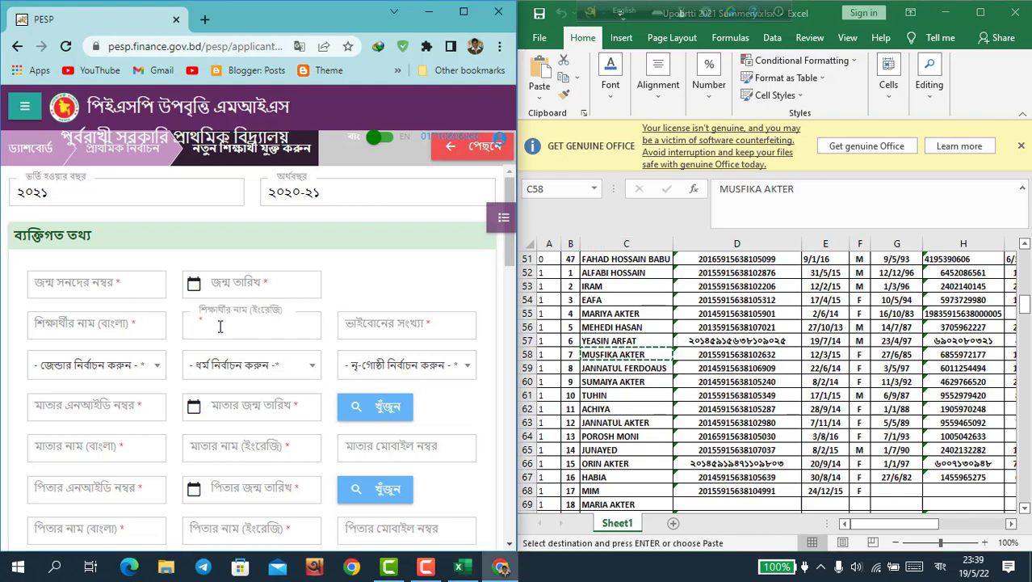
pyautogui.rightClick(220, 326)
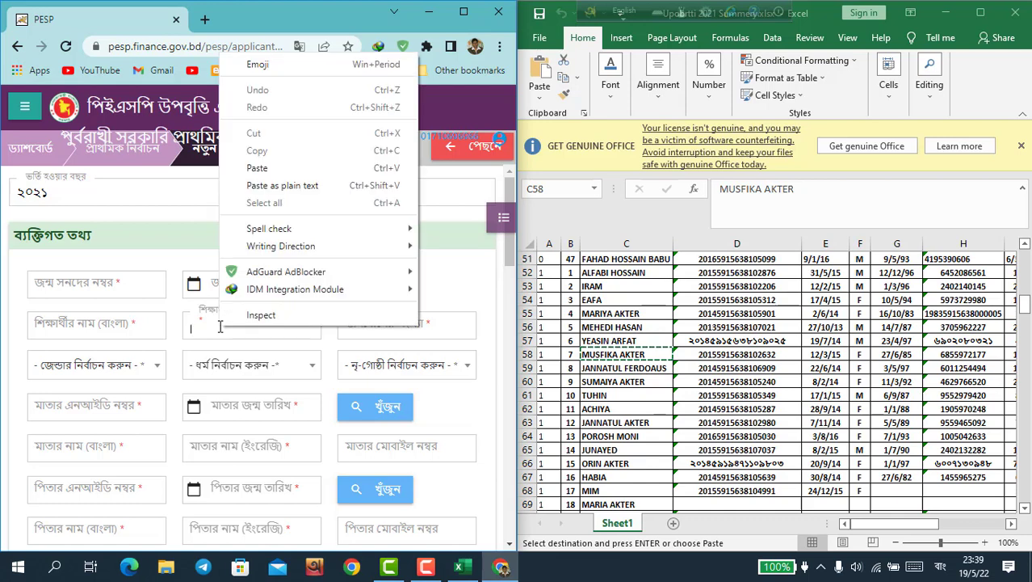
pyautogui.click(257, 168)
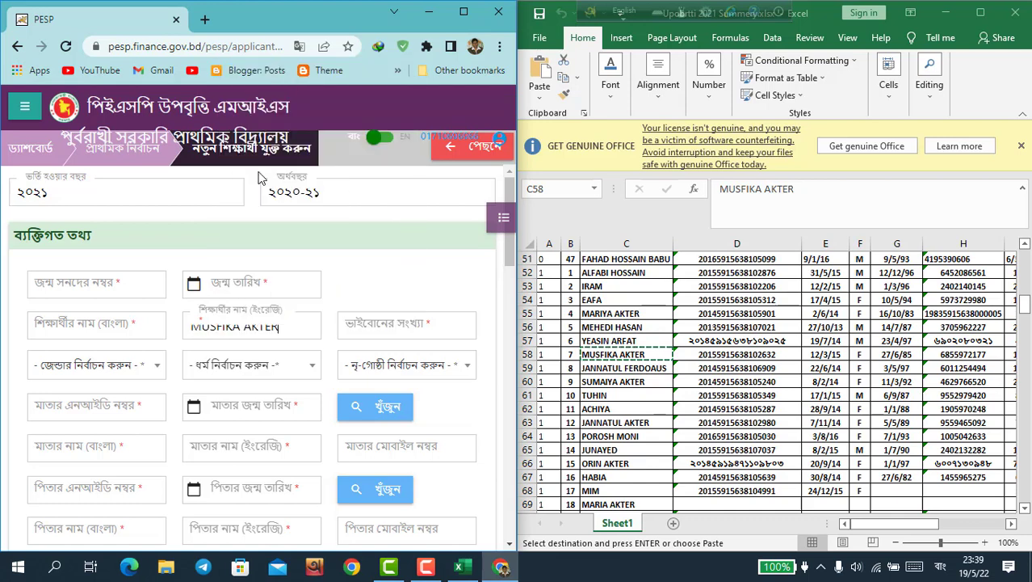
pyautogui.click(368, 334)
pyautogui.write('২')
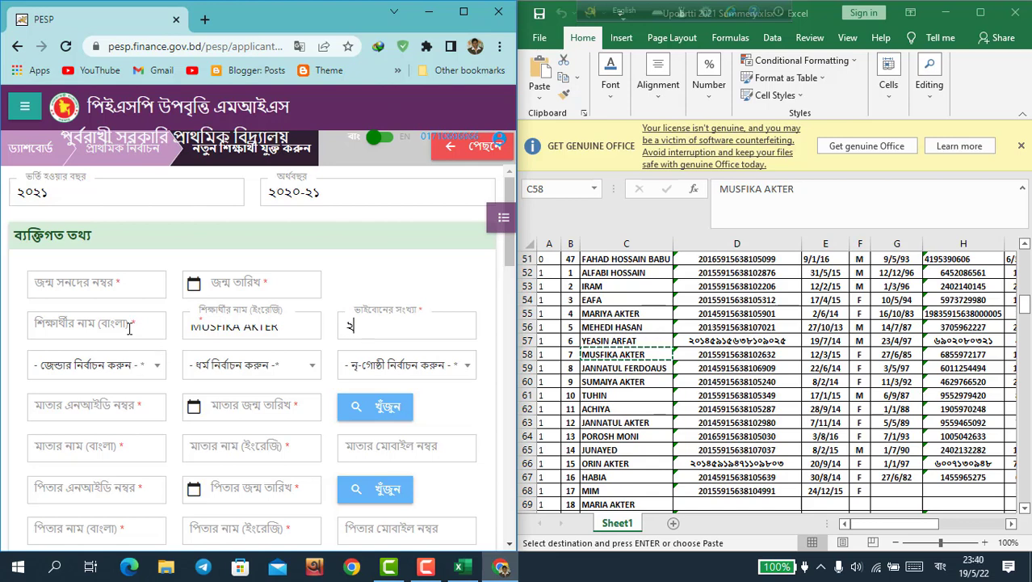
# Step: Set gender মহিলা, religion ইসলাম and ethnic-group membership না
pyautogui.click(153, 370)
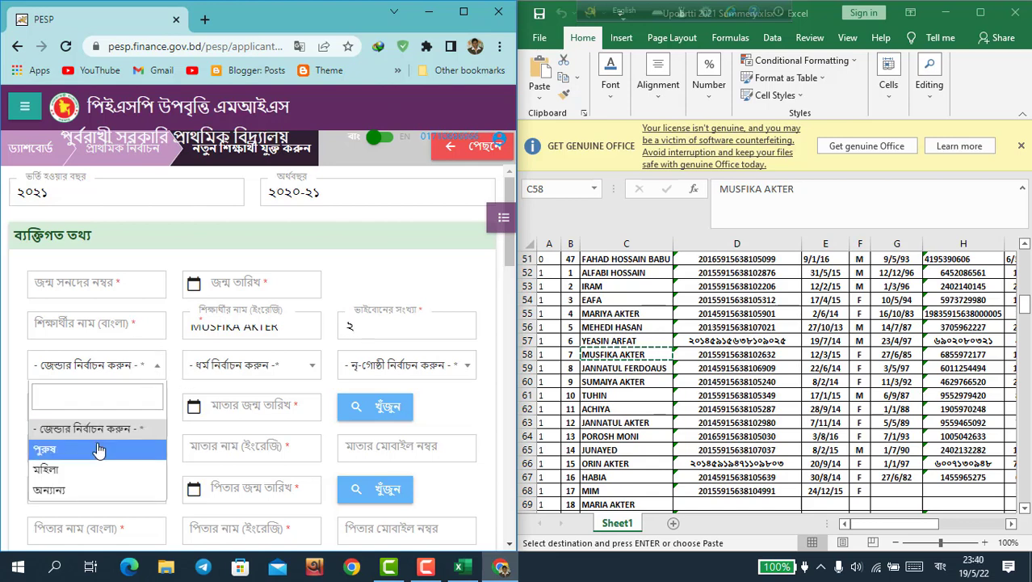
pyautogui.click(98, 468)
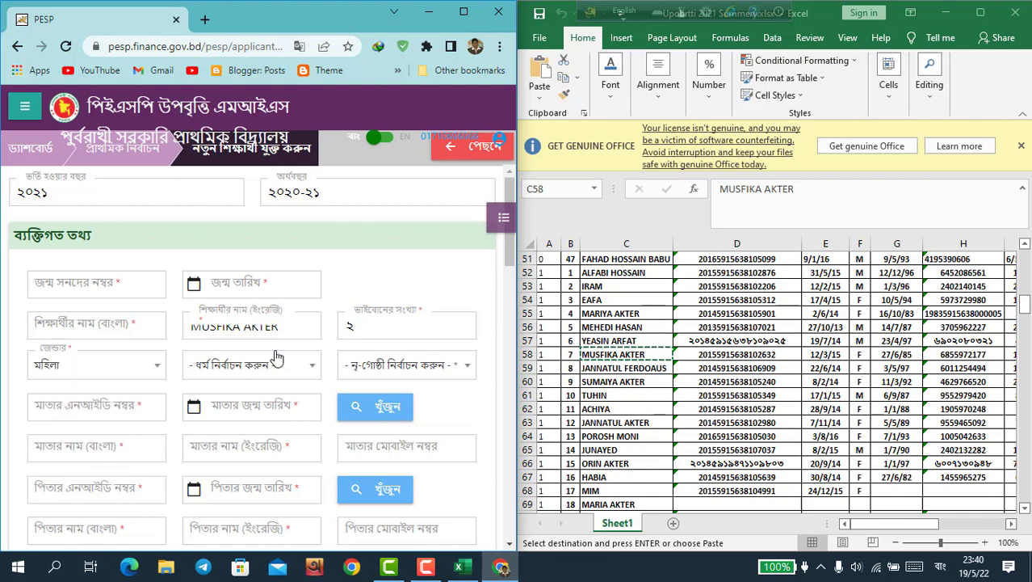
pyautogui.click(275, 367)
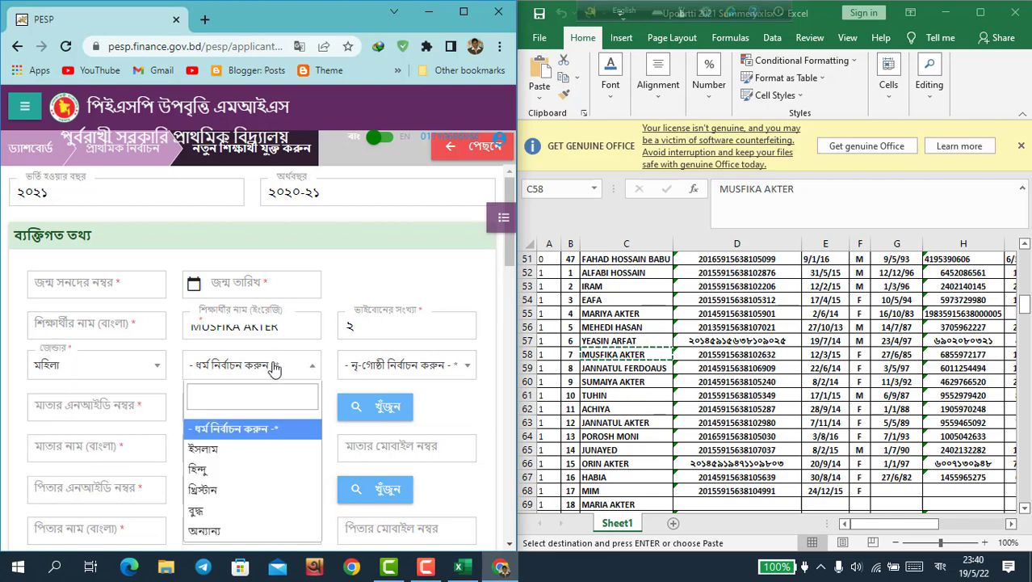
pyautogui.click(238, 449)
pyautogui.click(408, 365)
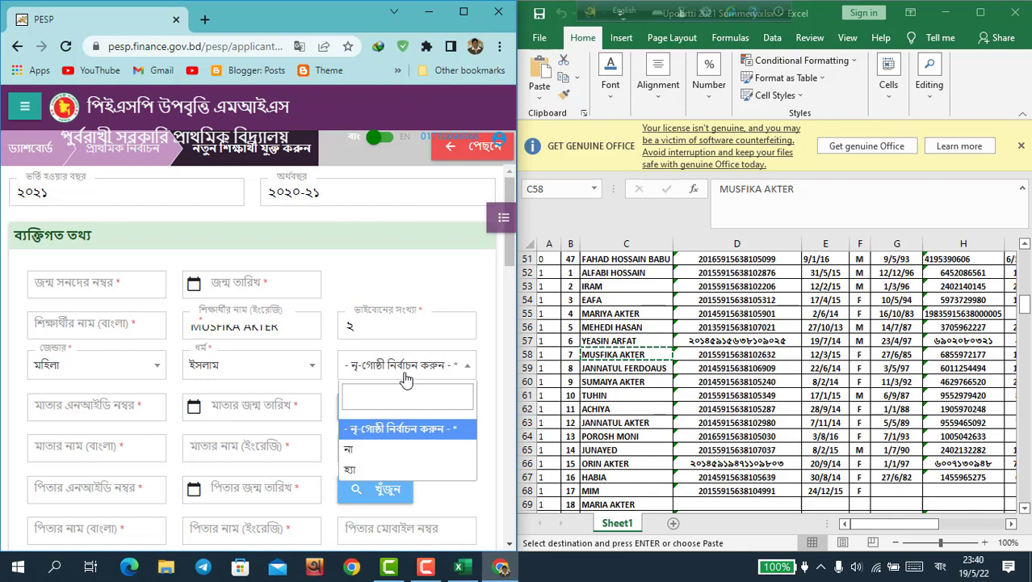
pyautogui.click(368, 450)
pyautogui.click(136, 397)
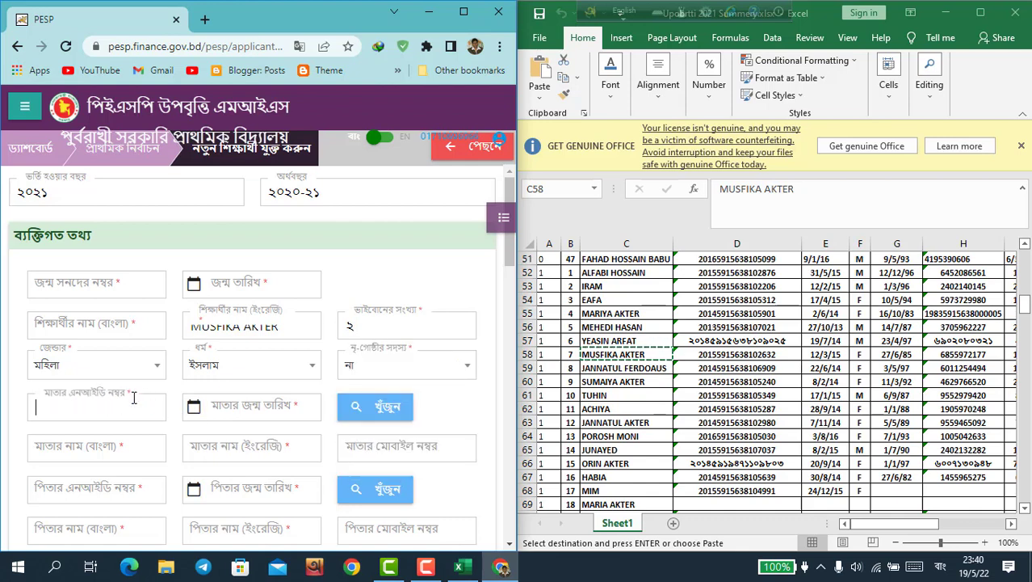
pyautogui.click(134, 285)
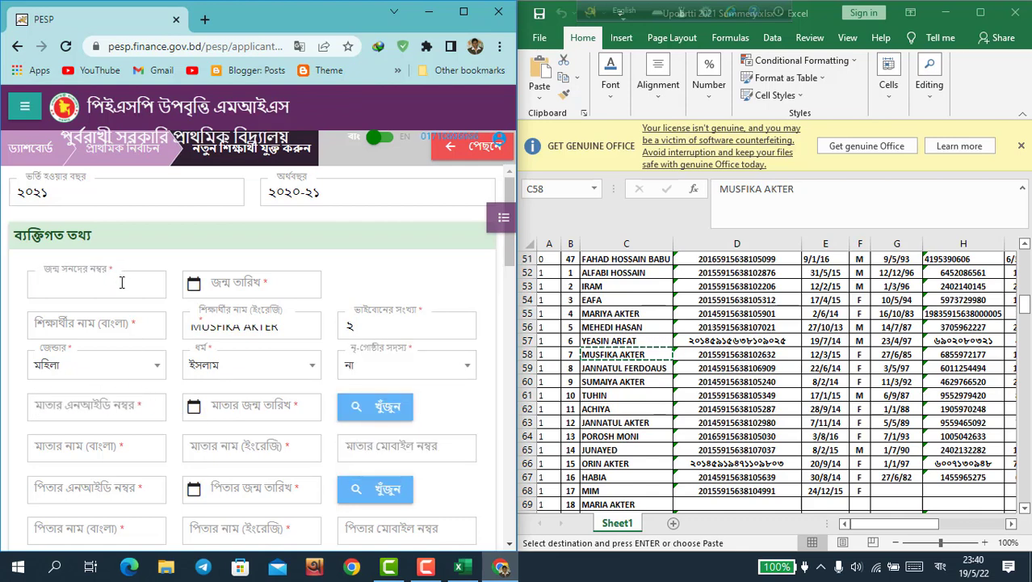
# Step: Paste the birth registration number from cell D58 into the birth registration field
pyautogui.click(764, 355)
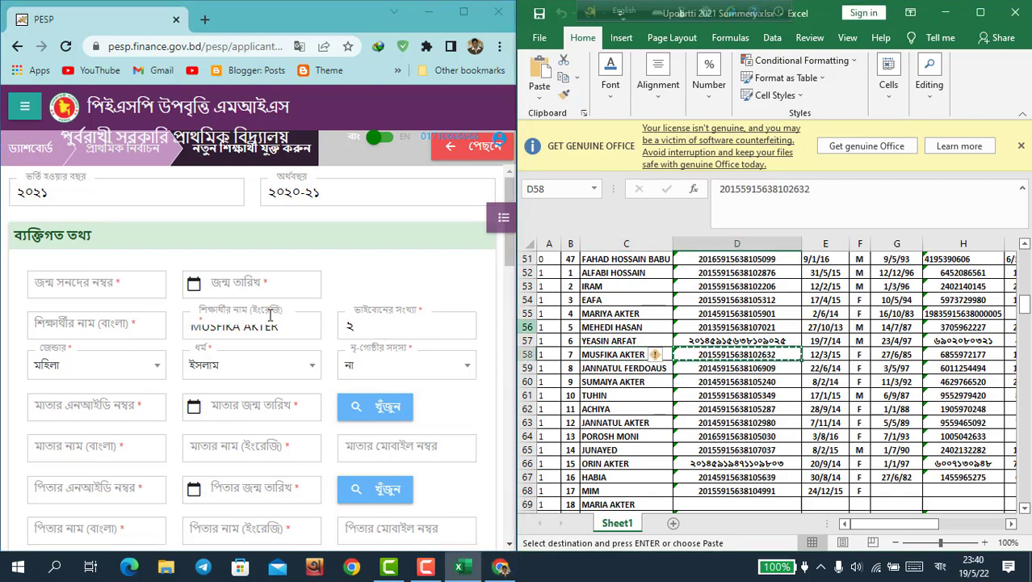
pyautogui.click(92, 281)
pyautogui.click(91, 281)
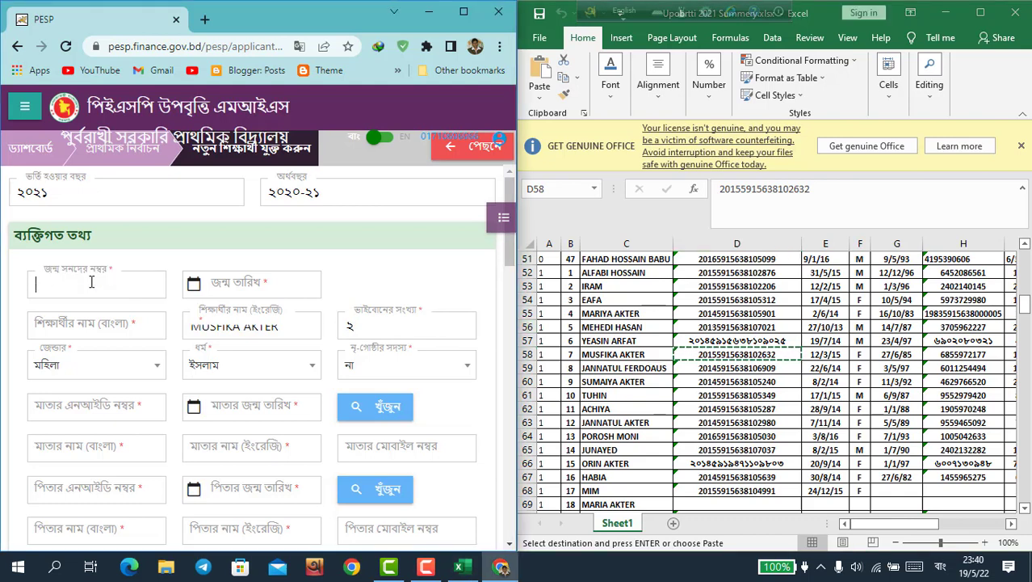
pyautogui.rightClick(92, 281)
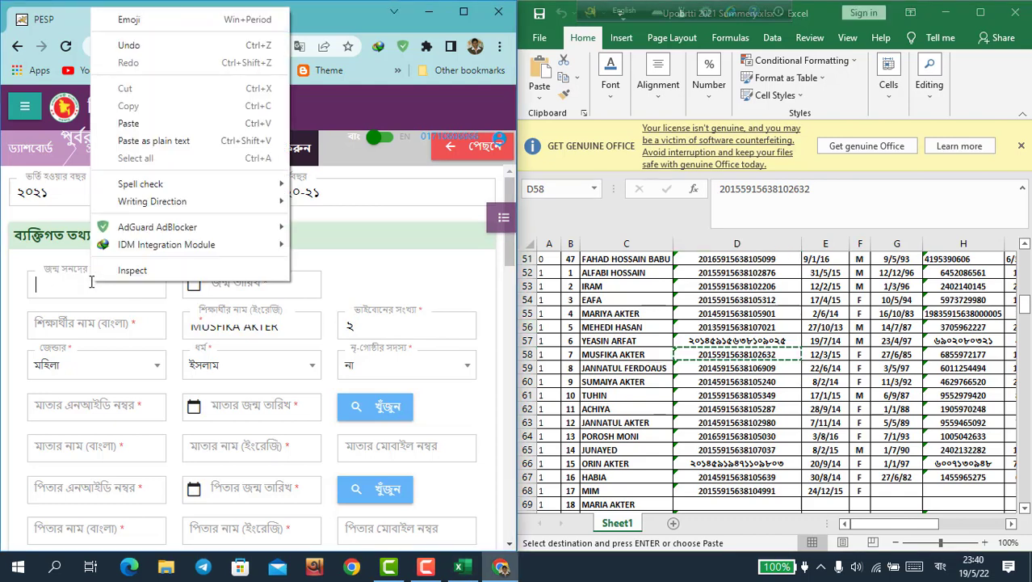
pyautogui.click(129, 123)
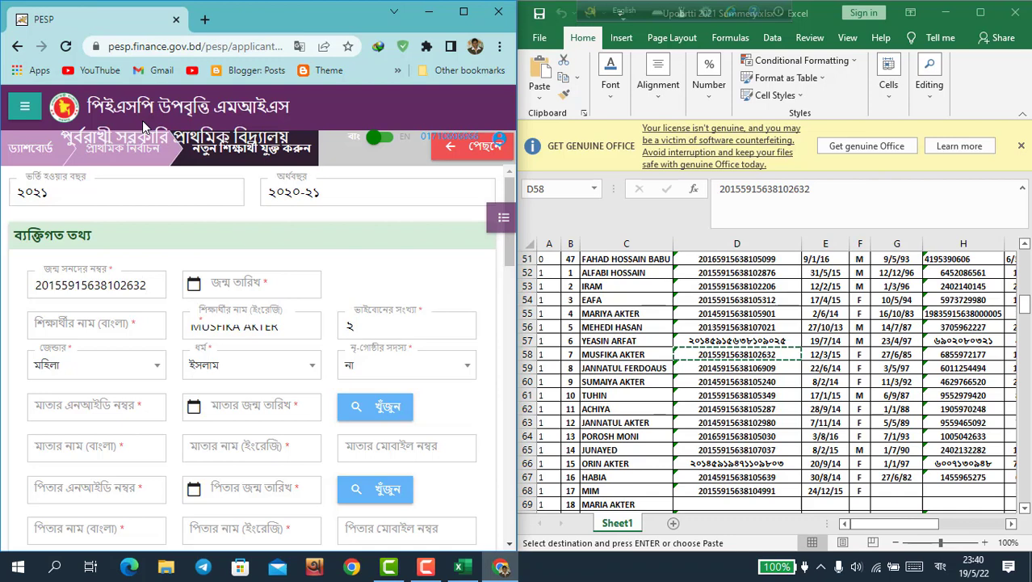
pyautogui.click(287, 281)
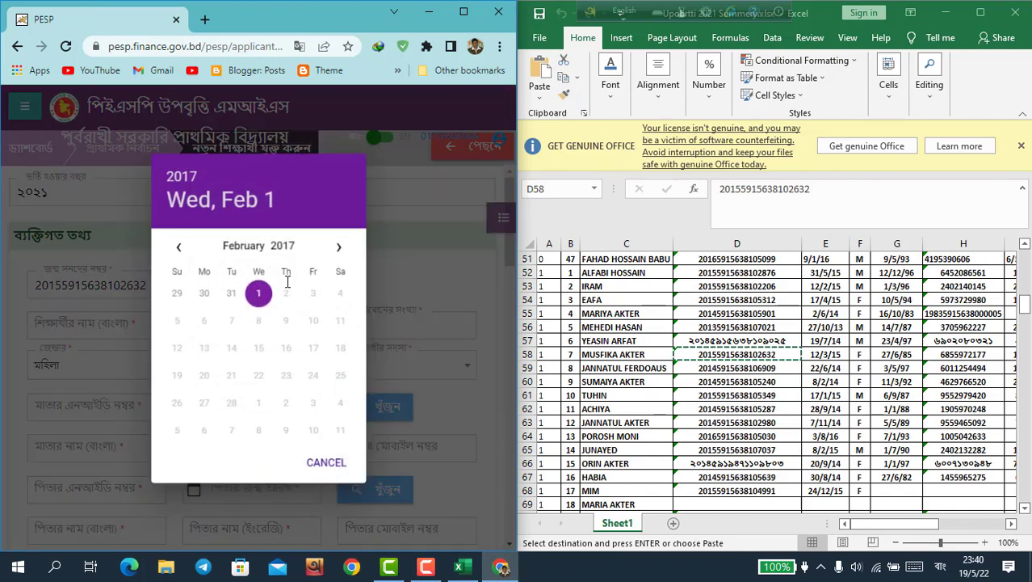
pyautogui.click(325, 464)
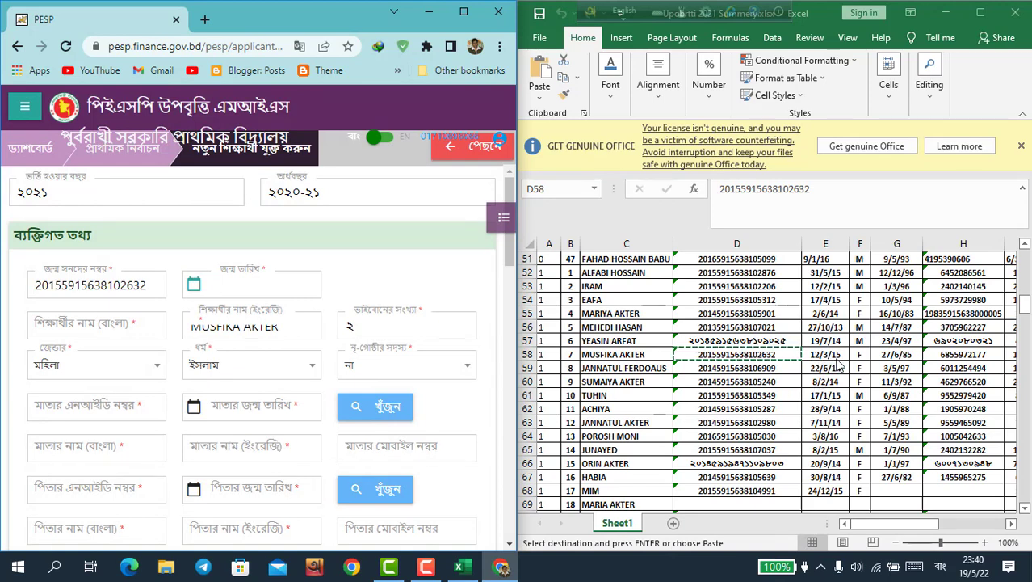
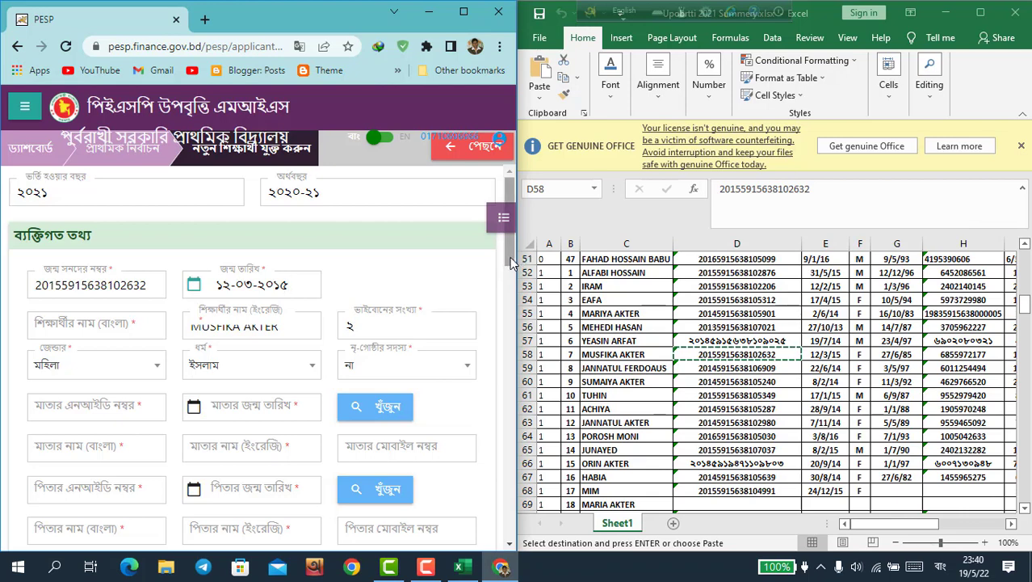
pyautogui.moveTo(510, 262); pyautogui.dragTo(512, 291)
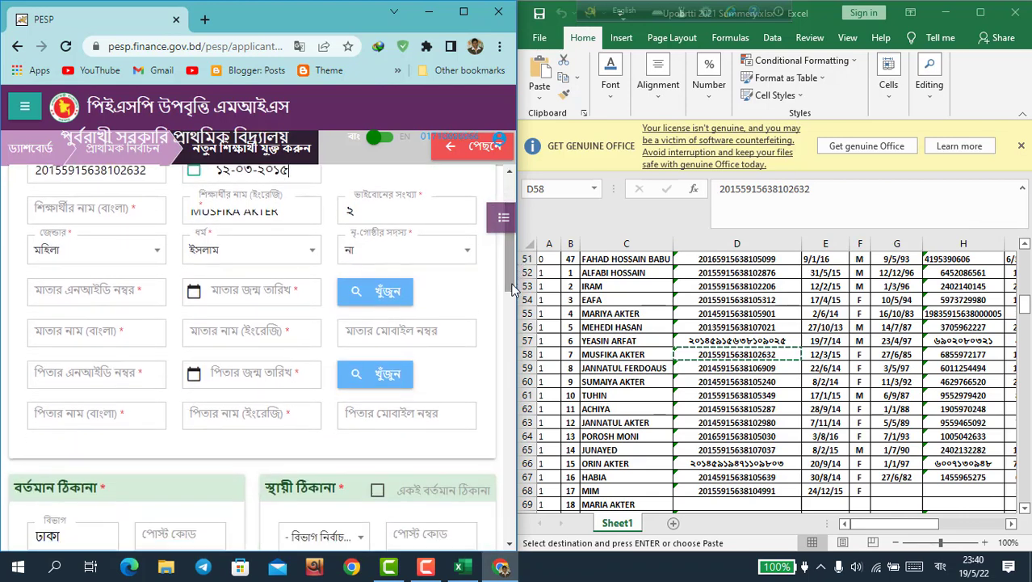
pyautogui.click(138, 284)
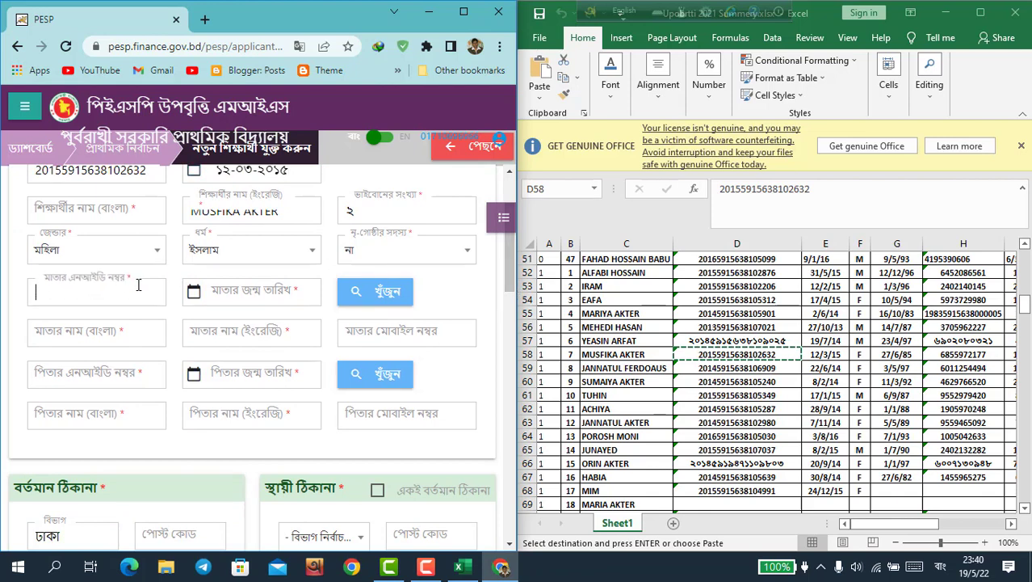
# Step: Copy the mother's NID from cell H58 and paste it into the mother's NID field
pyautogui.click(898, 356)
pyautogui.click(898, 356)
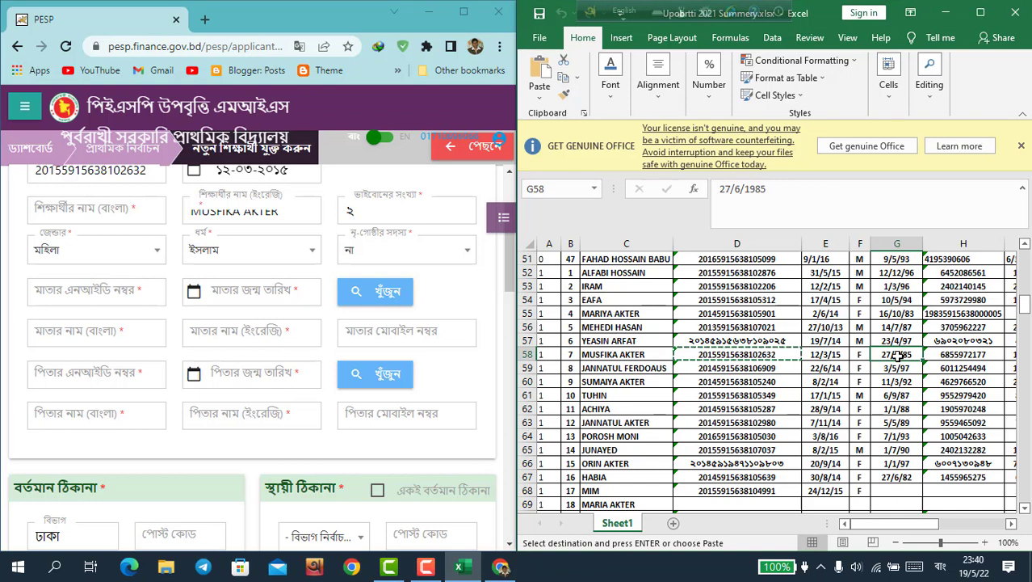
pyautogui.press('Right')
pyautogui.press('Right')
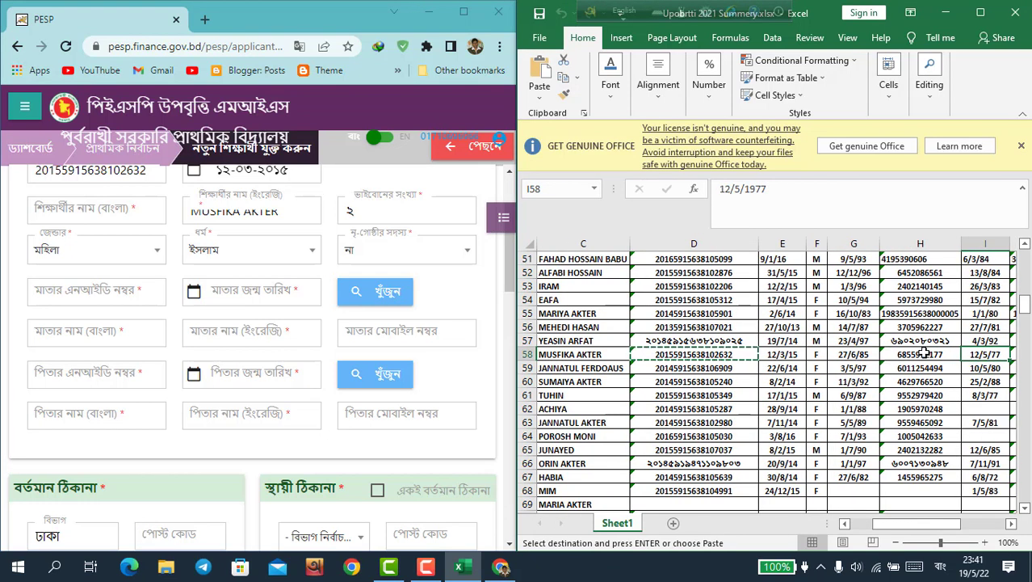
pyautogui.click(925, 354)
pyautogui.hotkey('ctrl', 'c')
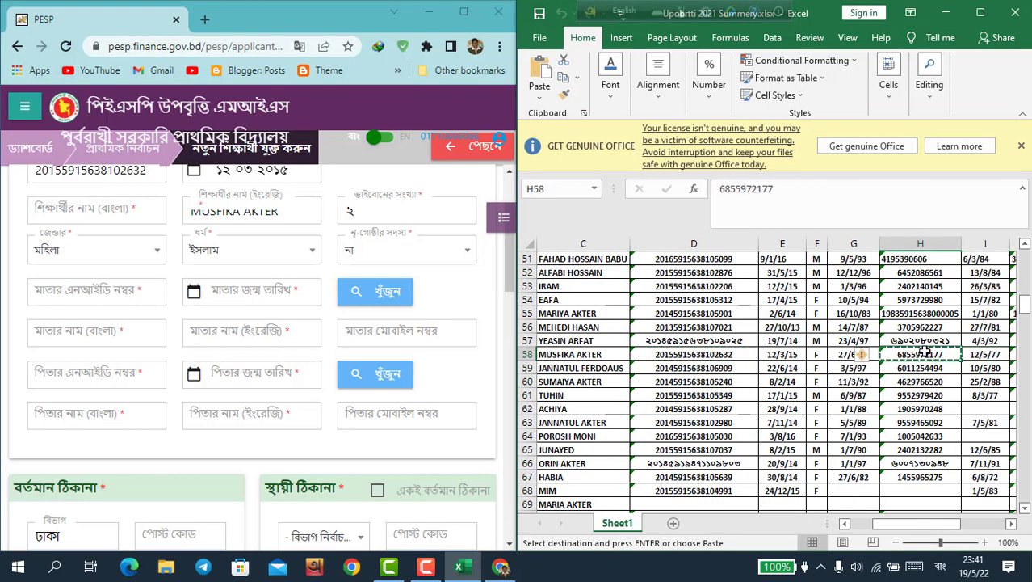
pyautogui.click(119, 291)
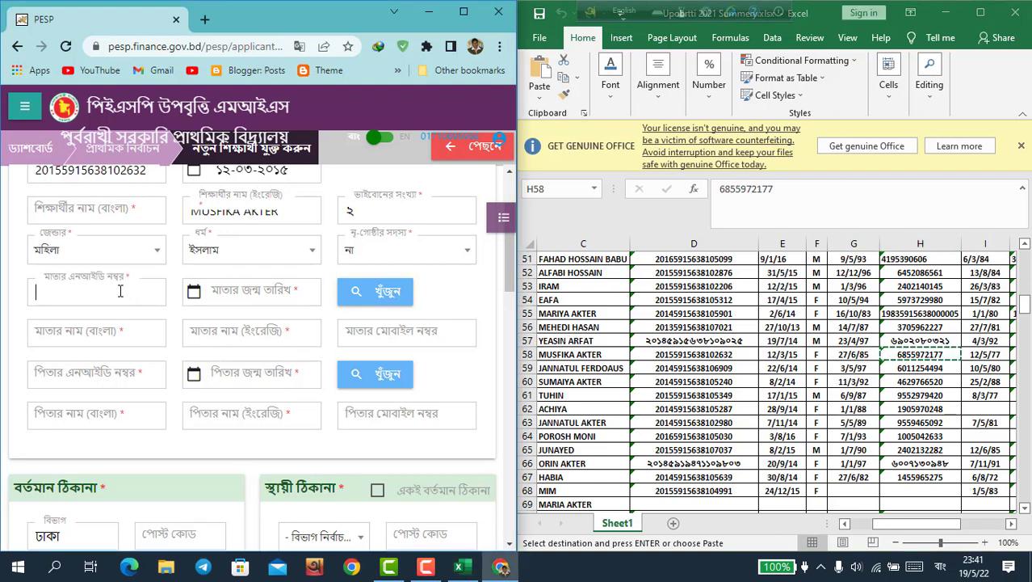
pyautogui.rightClick(119, 291)
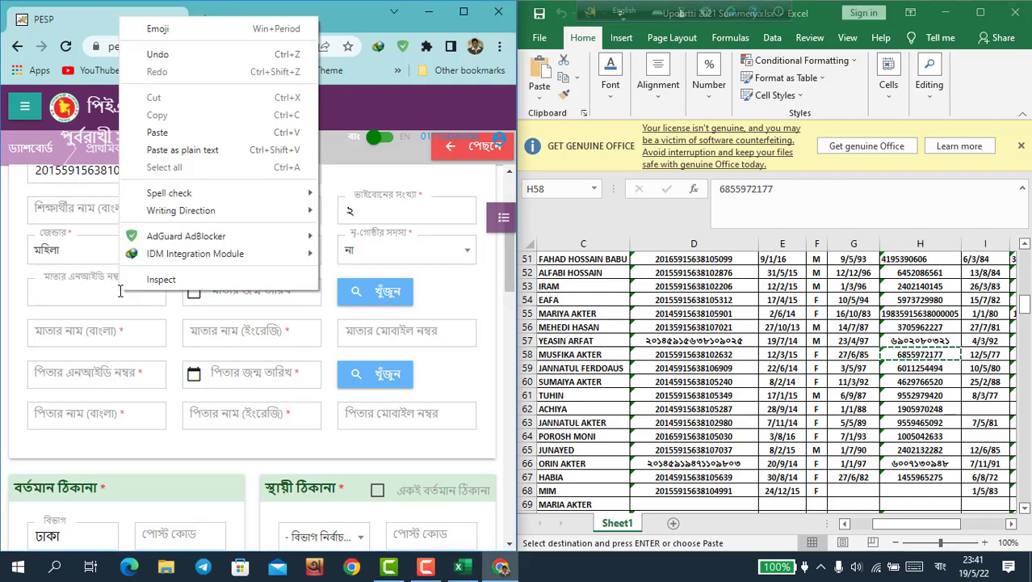
pyautogui.click(178, 132)
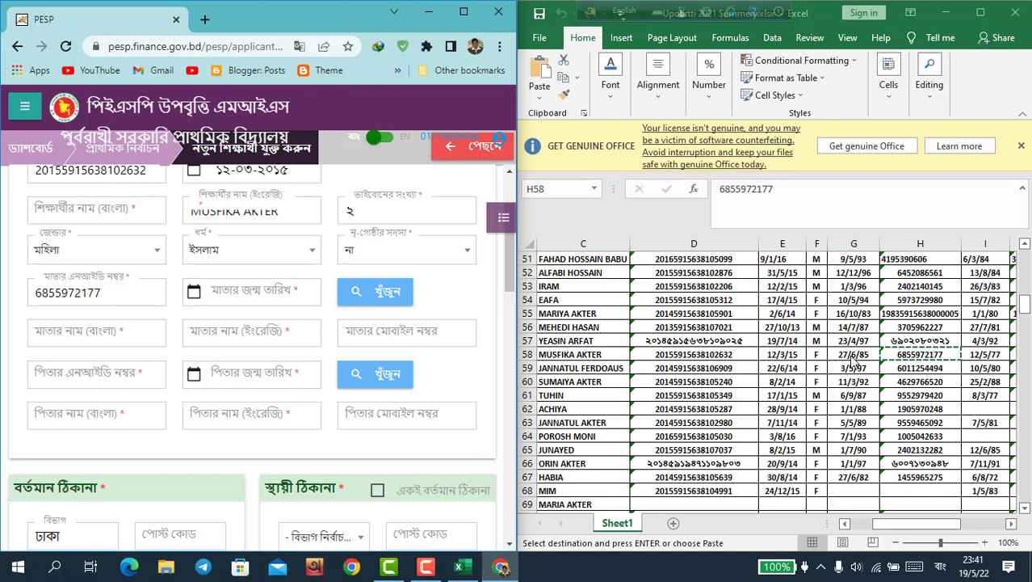
pyautogui.click(255, 293)
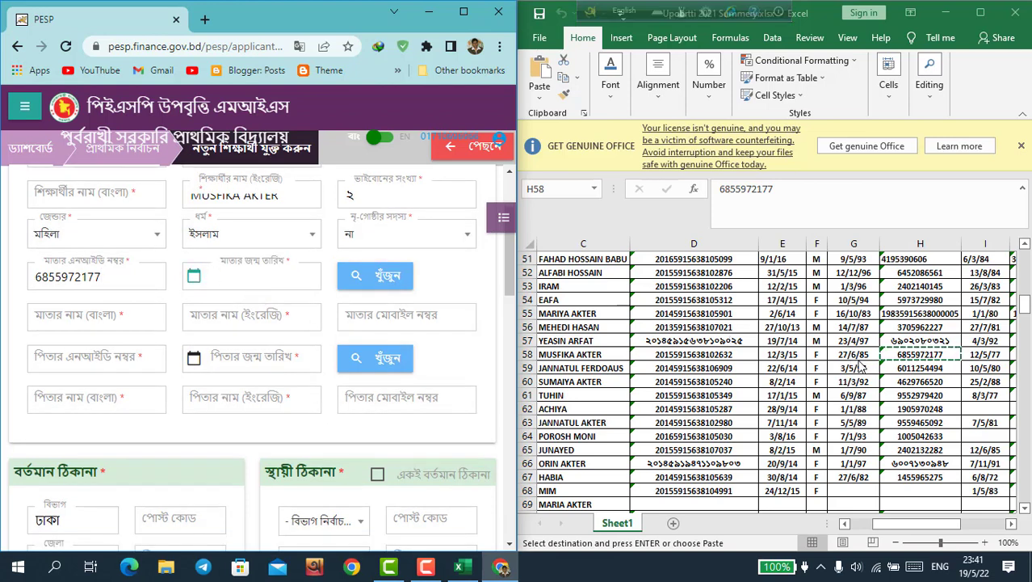
pyautogui.click(251, 284)
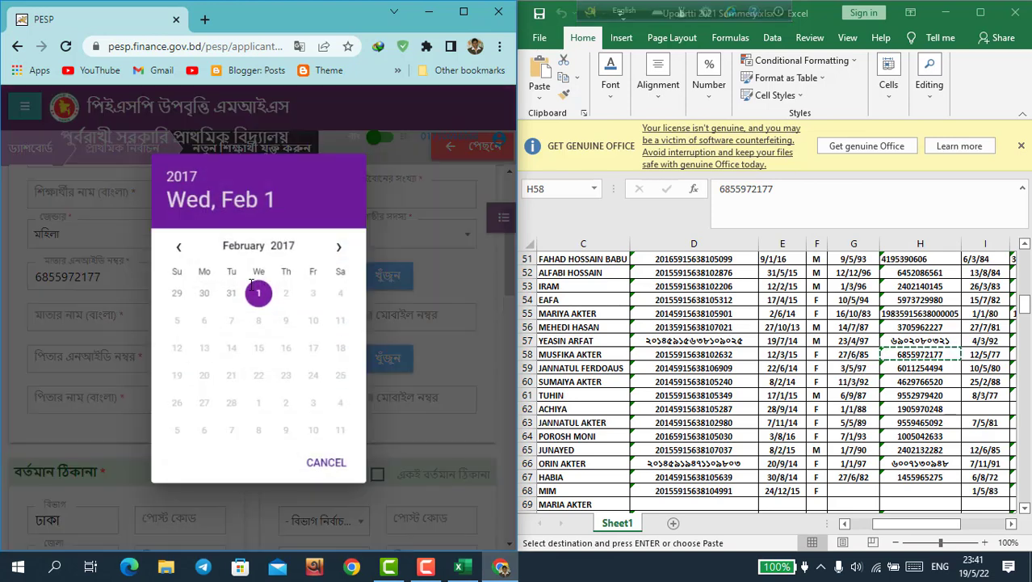
pyautogui.click(326, 463)
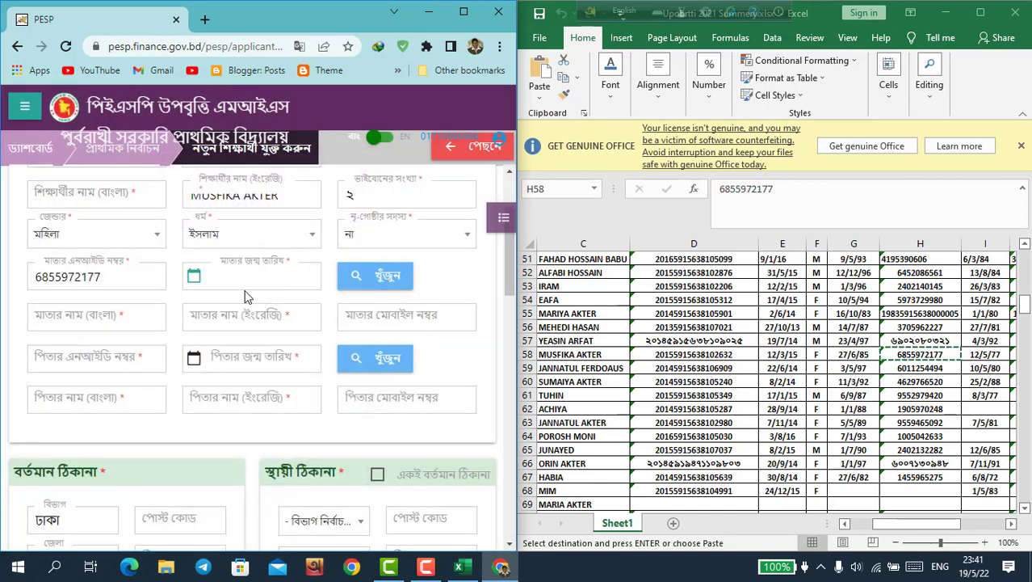
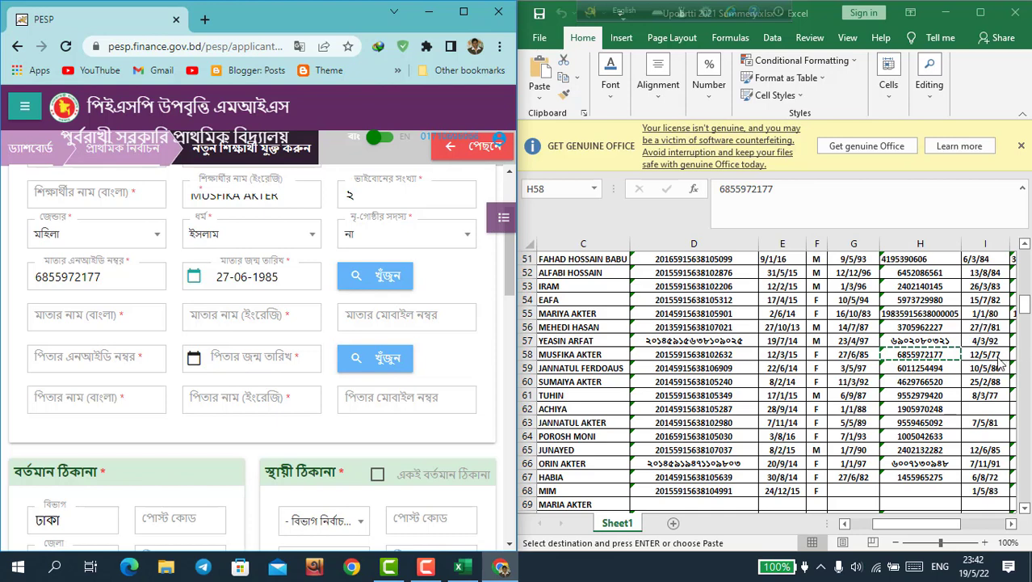
# Step: Copy the father's NID from cell J58 in the Excel list
pyautogui.click(998, 357)
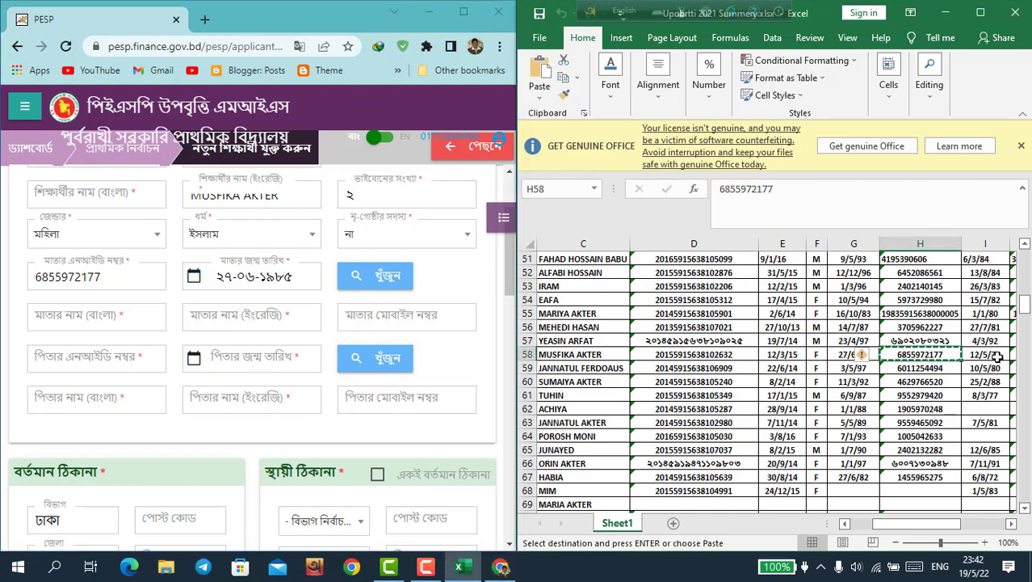
pyautogui.click(998, 357)
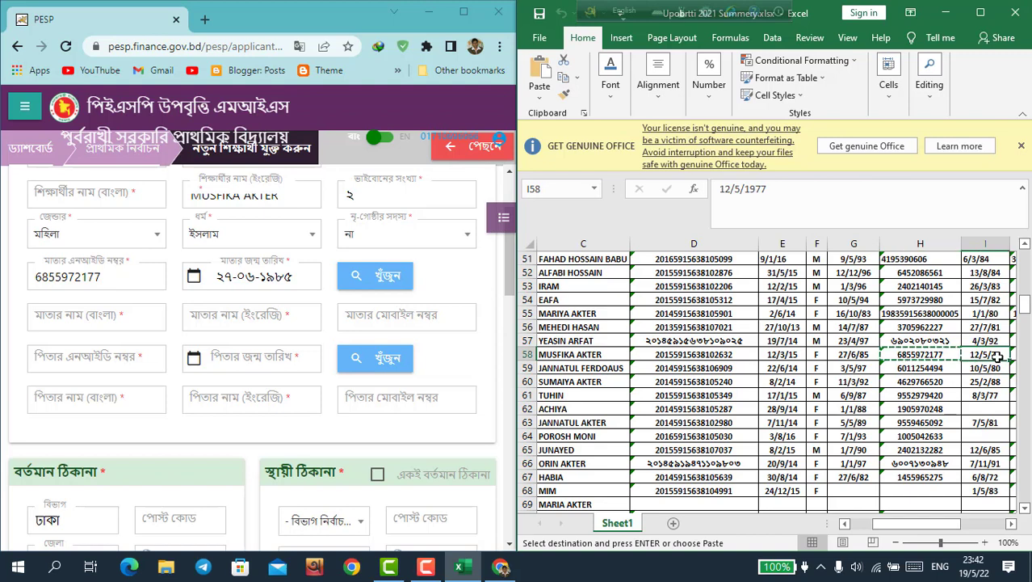
pyautogui.press('Right')
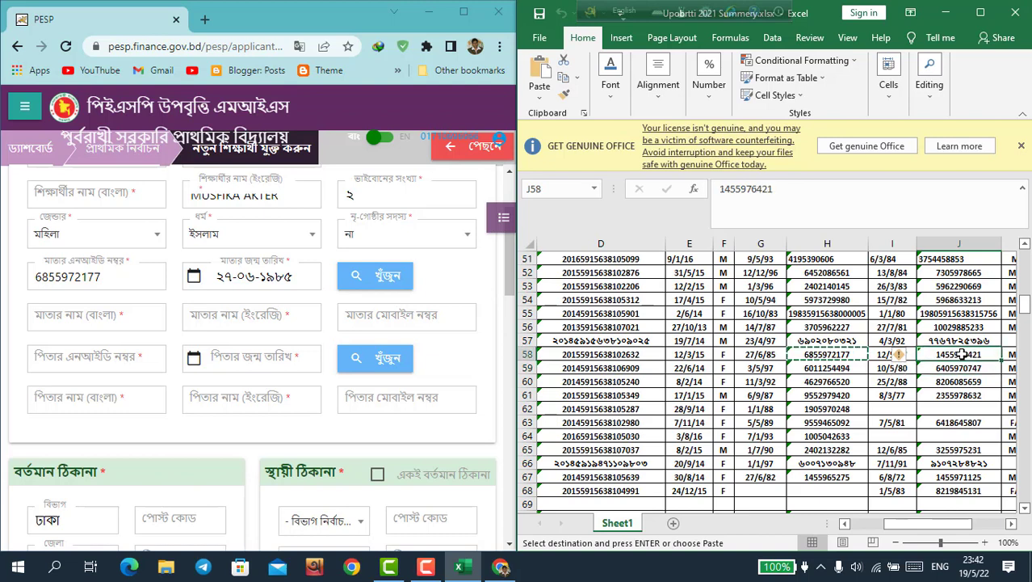
pyautogui.hotkey('ctrl', 'c')
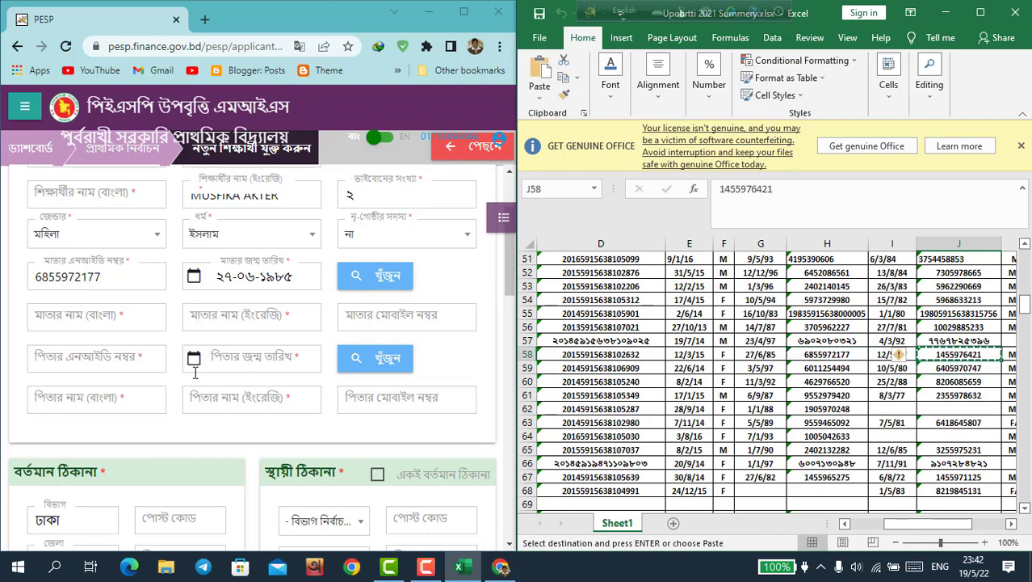
# Step: Paste the copied NID into the father's NID field
pyautogui.click(98, 361)
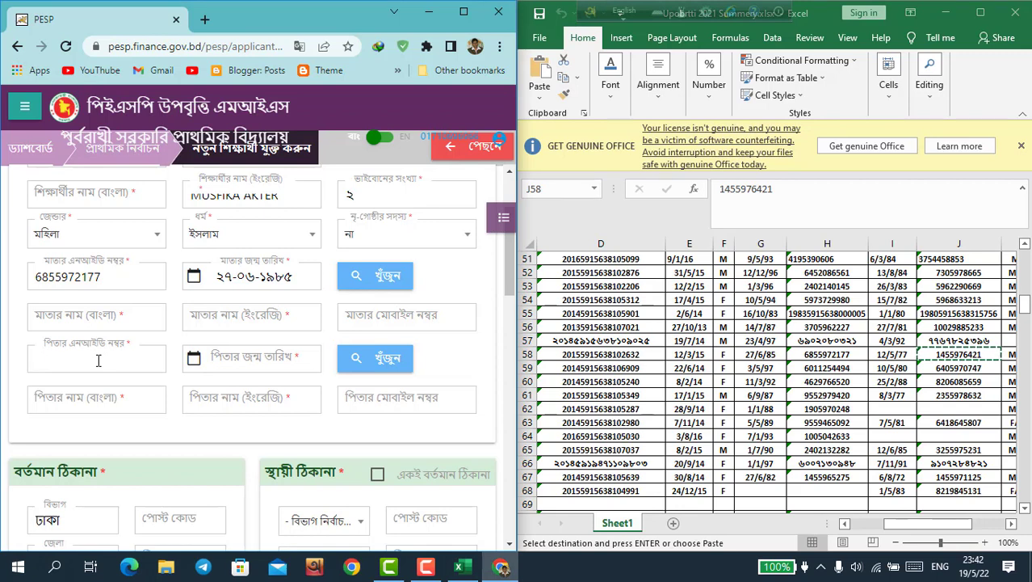
pyautogui.rightClick(98, 360)
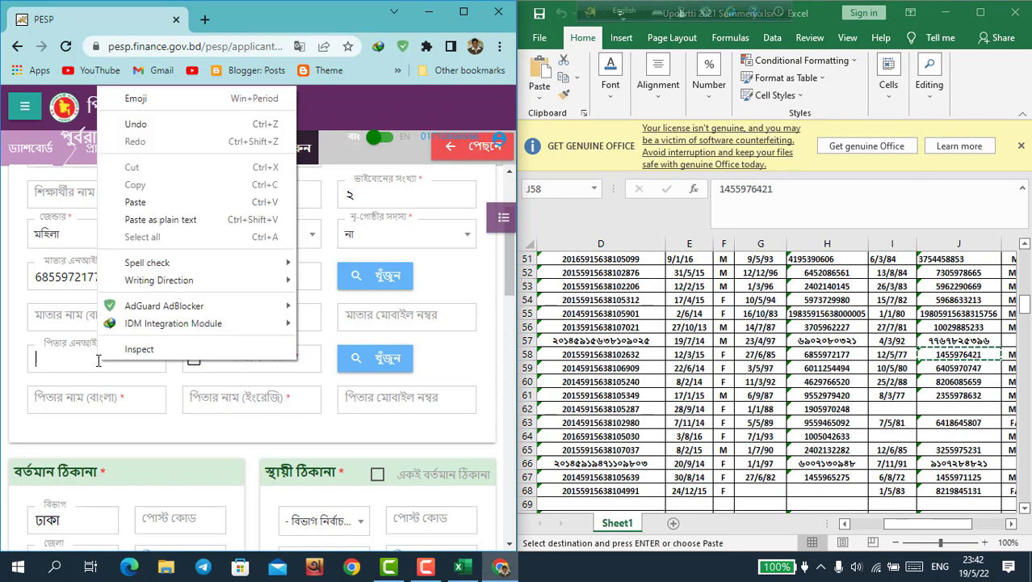
pyautogui.click(135, 202)
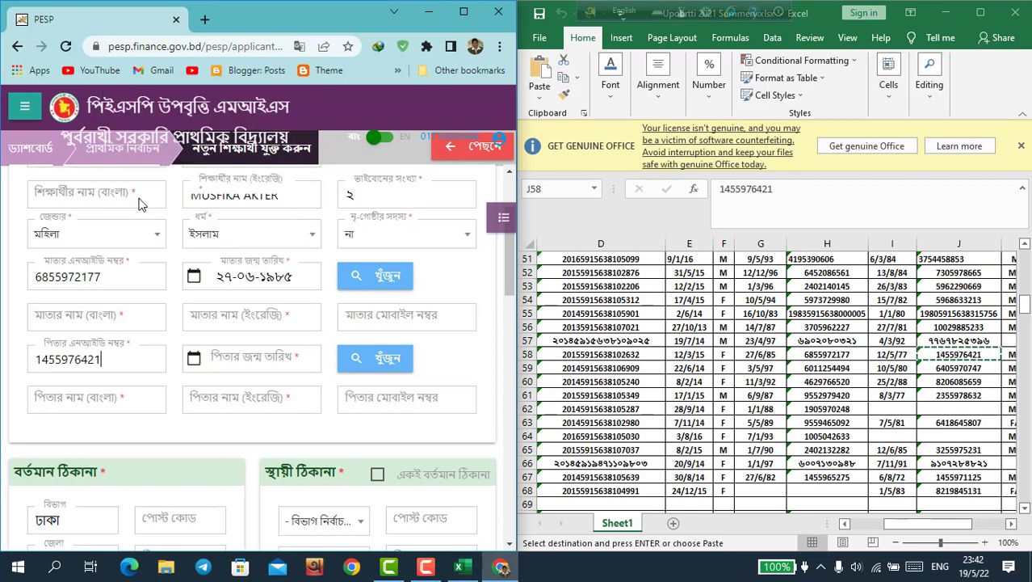
pyautogui.click(216, 364)
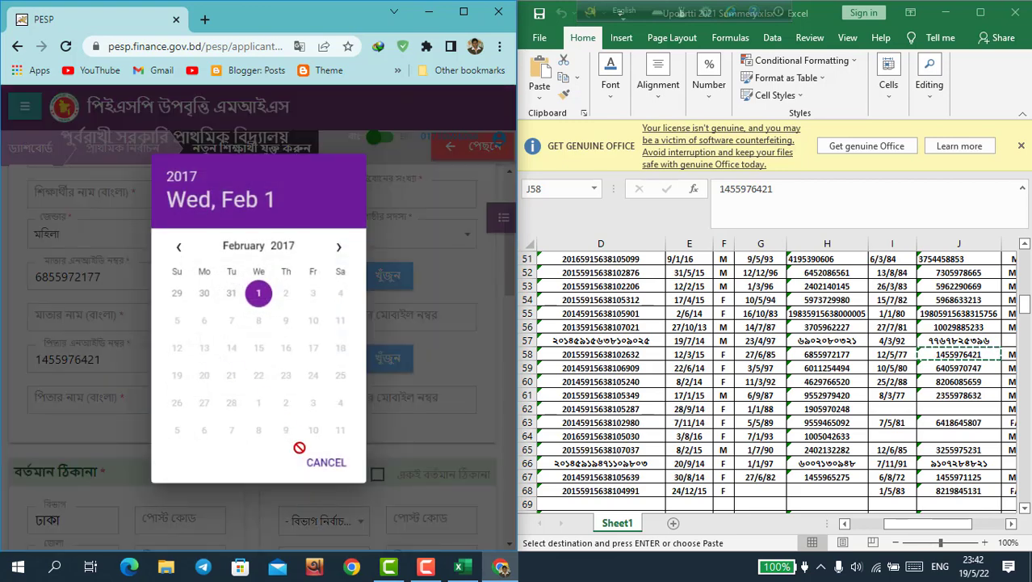
pyautogui.click(314, 472)
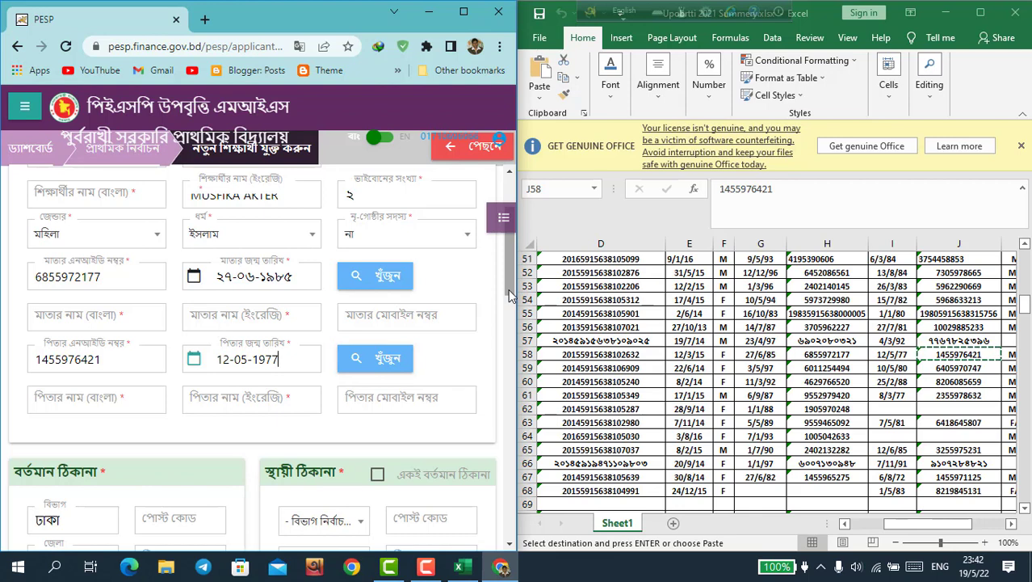
pyautogui.scroll(-1, 510, 305)
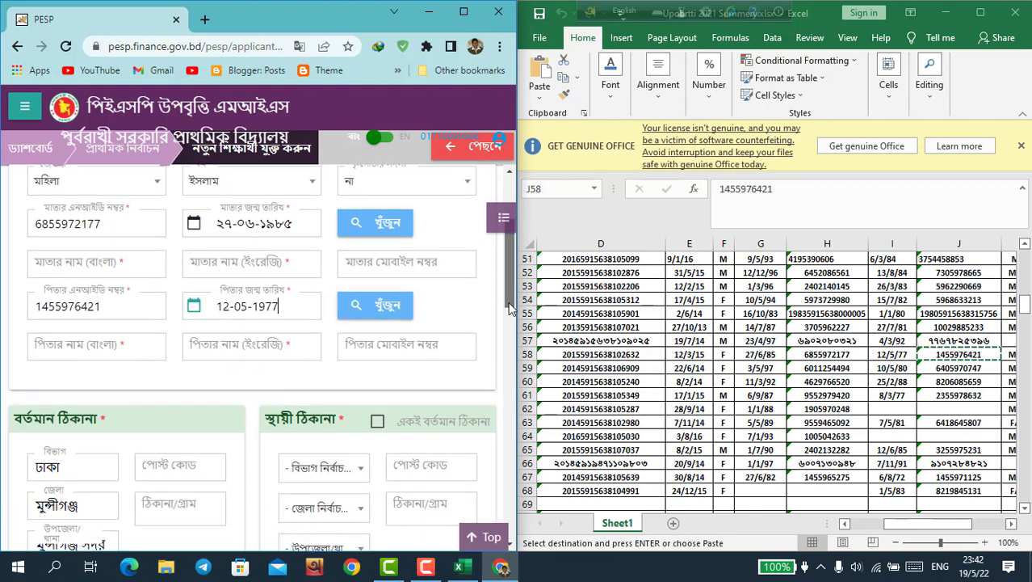
# Step: Enter post code ১৫২৫ in the present address, beside Dhaka division and Munshiganj district
pyautogui.moveTo(510, 307); pyautogui.dragTo(510, 342)
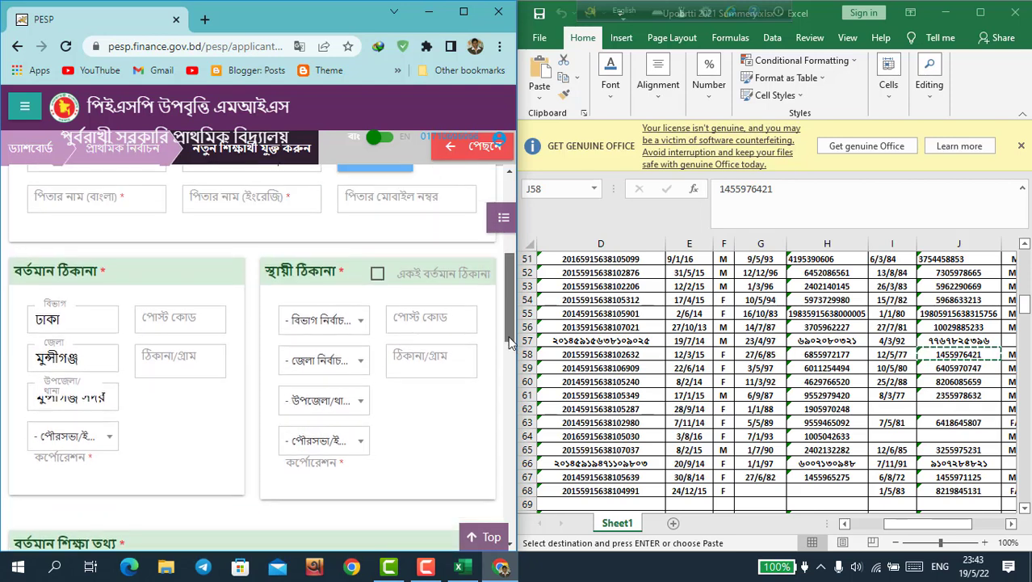
pyautogui.click(192, 368)
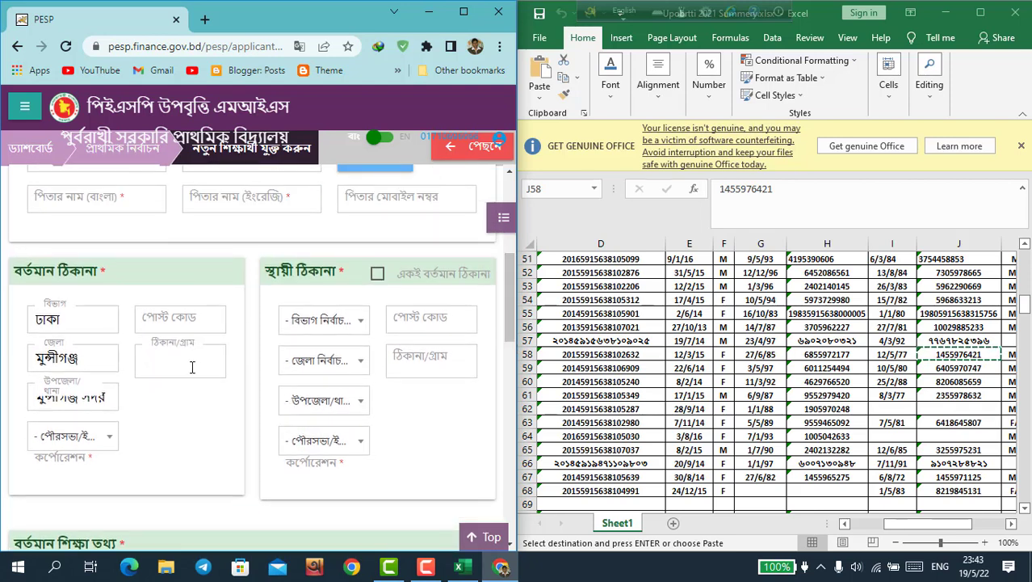
pyautogui.press('super+v')
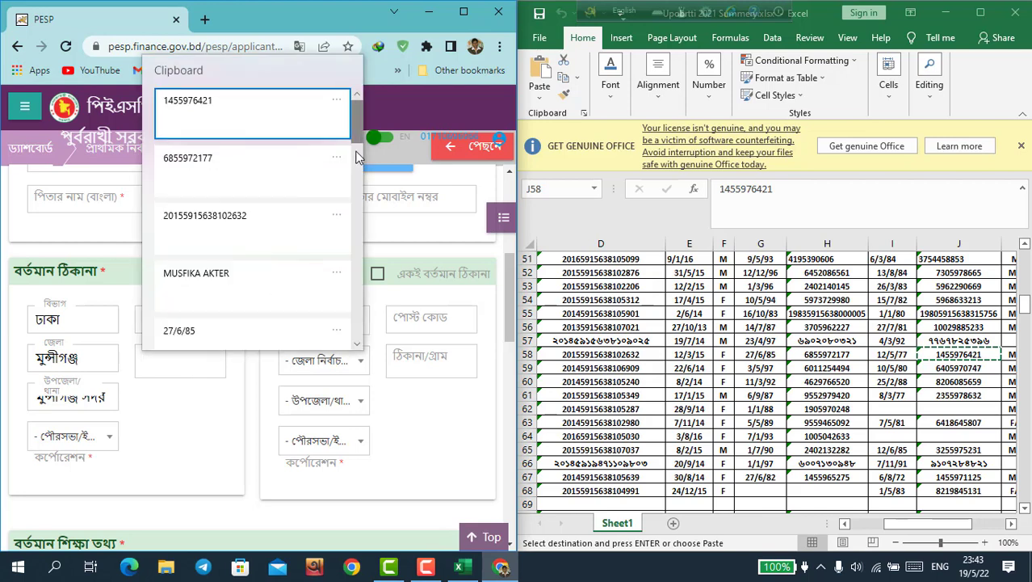
pyautogui.moveTo(360, 125); pyautogui.dragTo(352, 411)
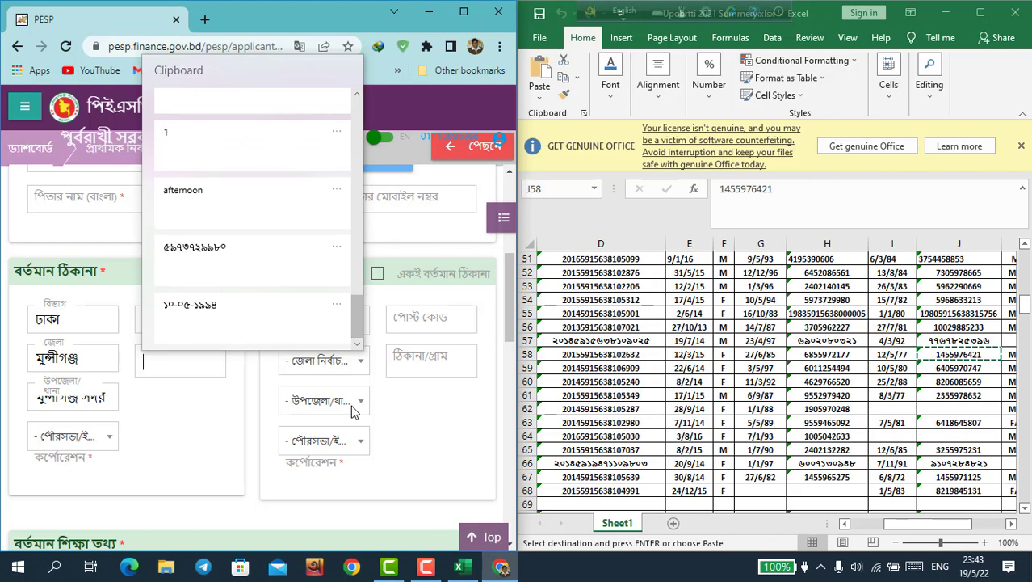
pyautogui.click(139, 434)
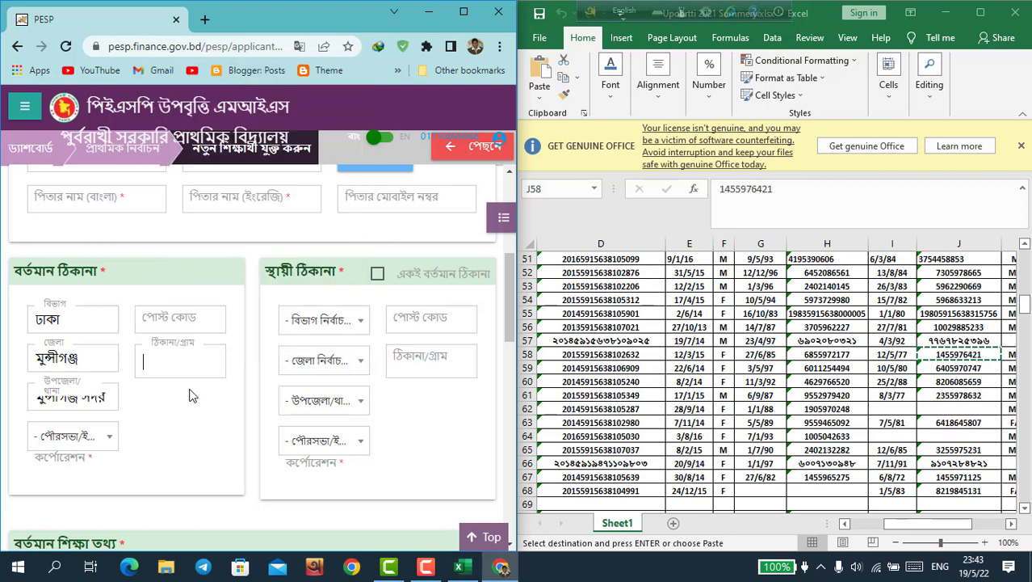
pyautogui.click(192, 321)
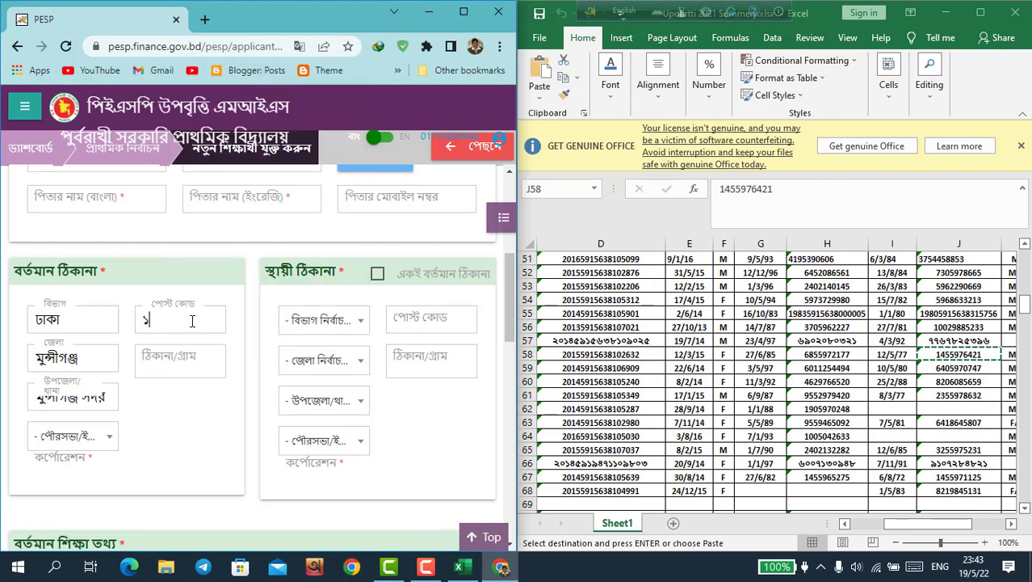
pyautogui.write('১৫২৫')
pyautogui.scroll(1, 506, 260)
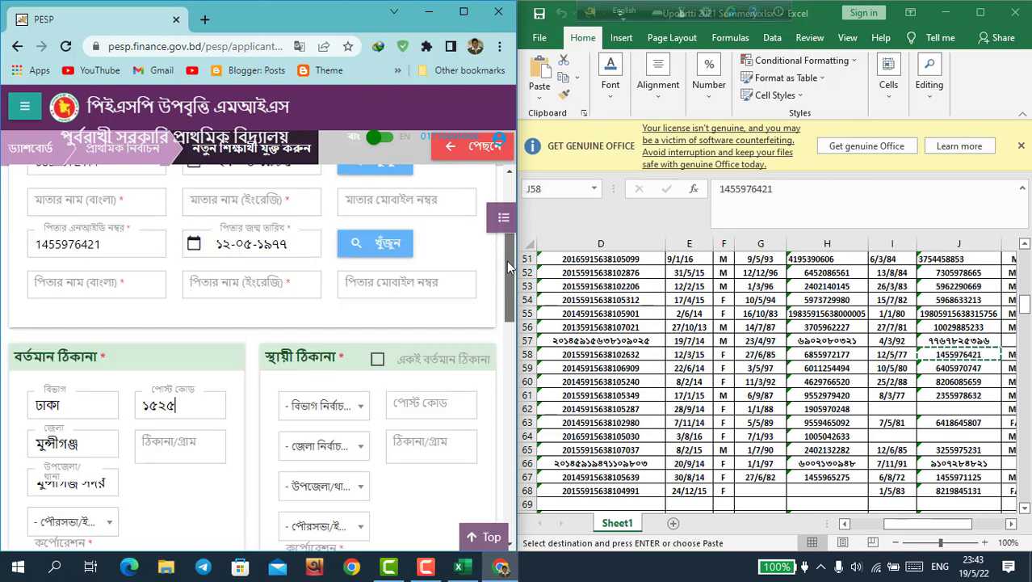
# Step: Search the mother's and father's NIDs to fill both parents' Bangla and English names
pyautogui.scroll(2, 505, 250)
pyautogui.scroll(-1, 501, 257)
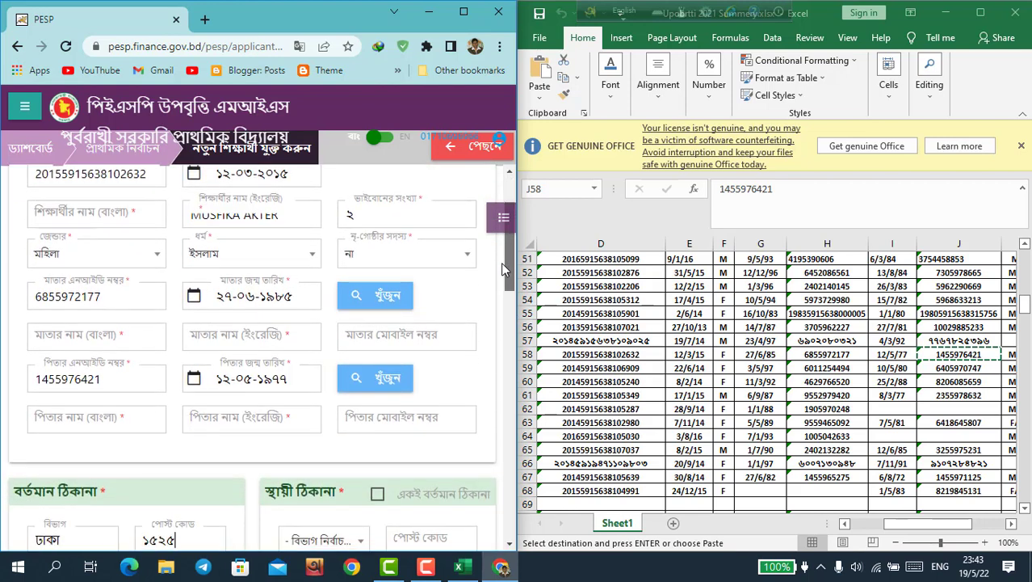
pyautogui.click(391, 298)
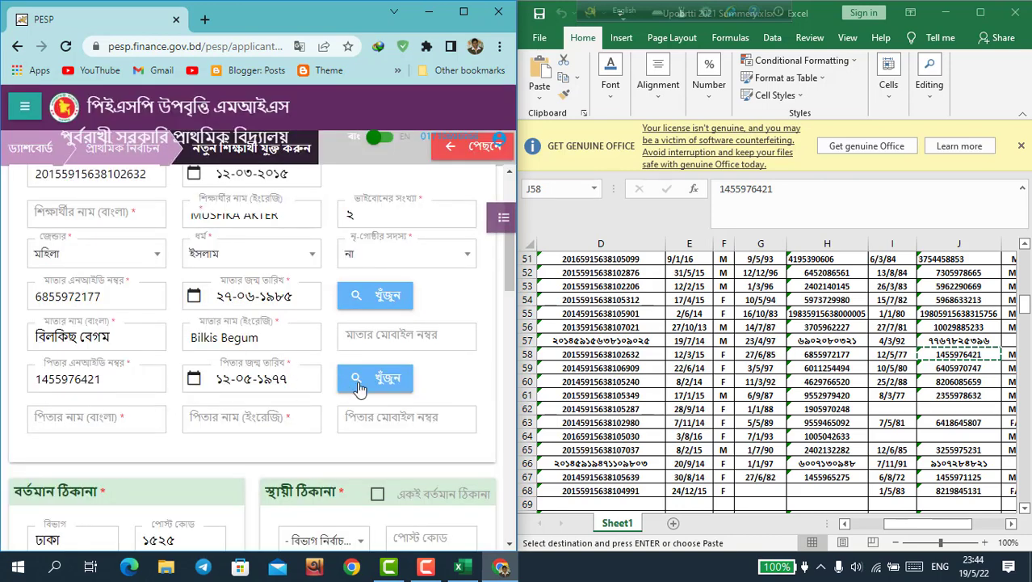
pyautogui.click(388, 385)
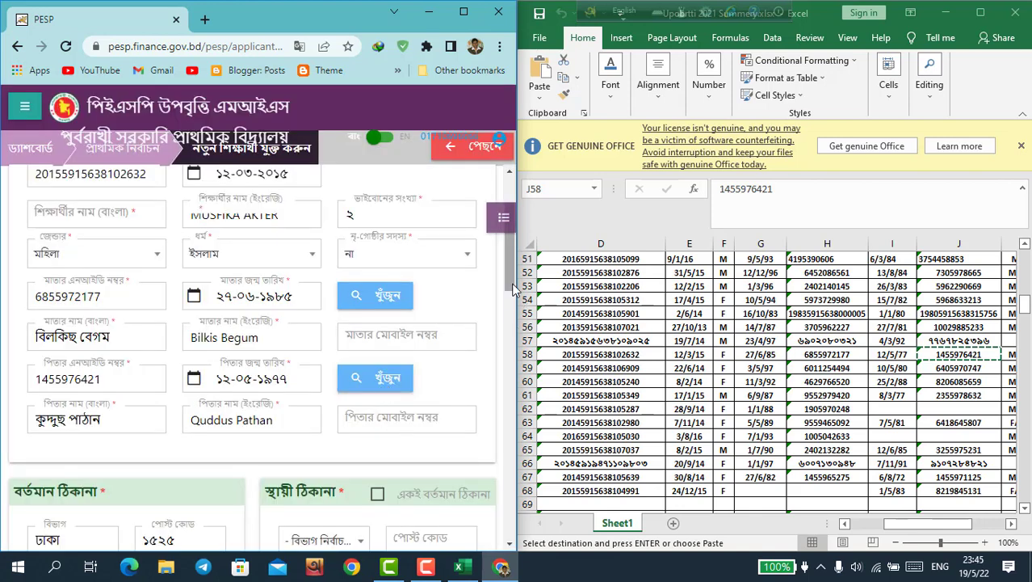
pyautogui.click(928, 527)
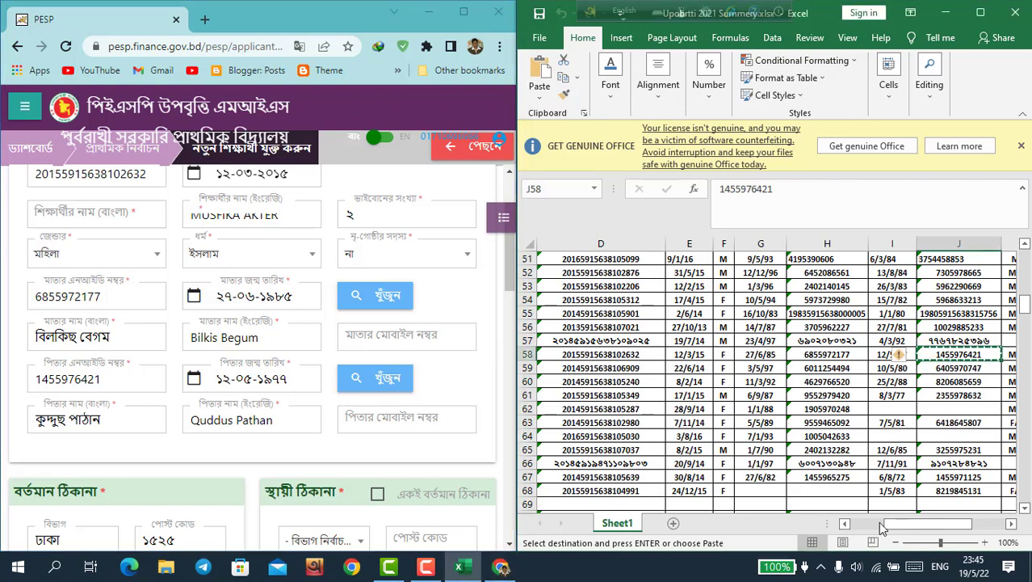
# Step: Copy the mother's mobile number from Excel cell L58 and paste it into her mobile field
pyautogui.moveTo(901, 525); pyautogui.dragTo(776, 525)
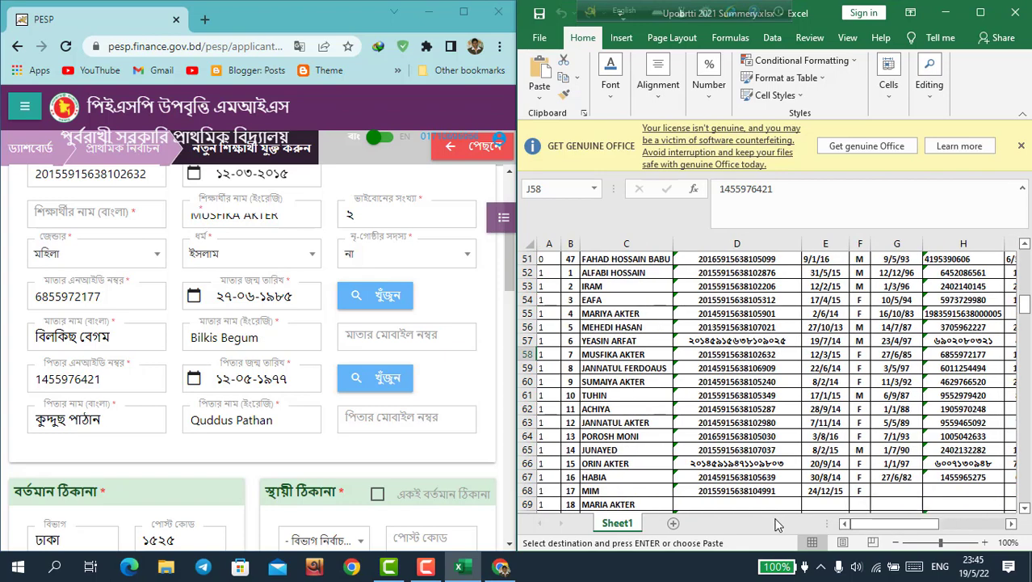
pyautogui.click(624, 354)
pyautogui.press('Right')
pyautogui.press('Right')
pyautogui.press('Right')
pyautogui.press('Right')
pyautogui.press('Right')
pyautogui.press('Right')
pyautogui.press('Right')
pyautogui.press('Right')
pyautogui.press('Right')
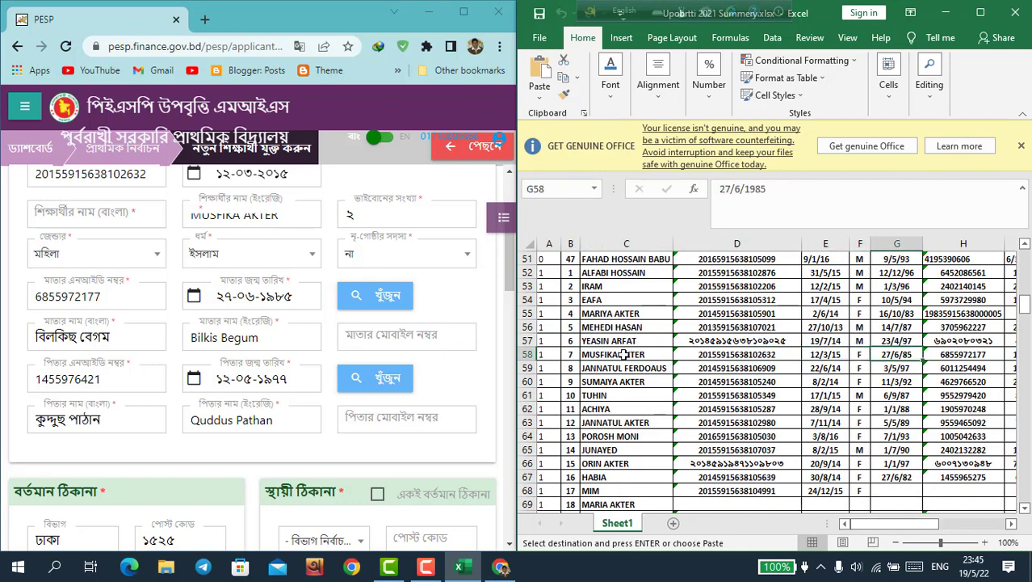
pyautogui.press('Right')
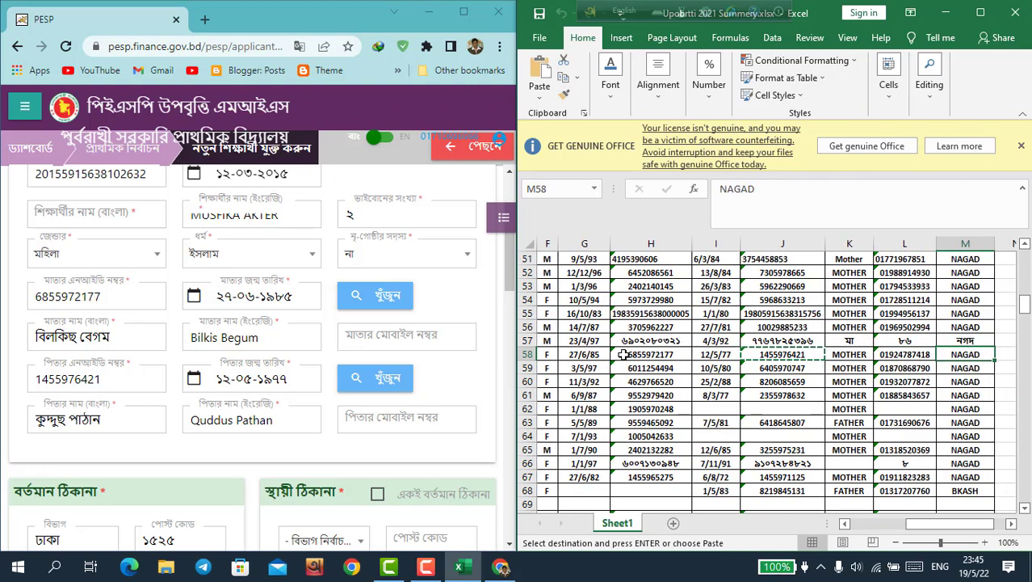
pyautogui.press('Left')
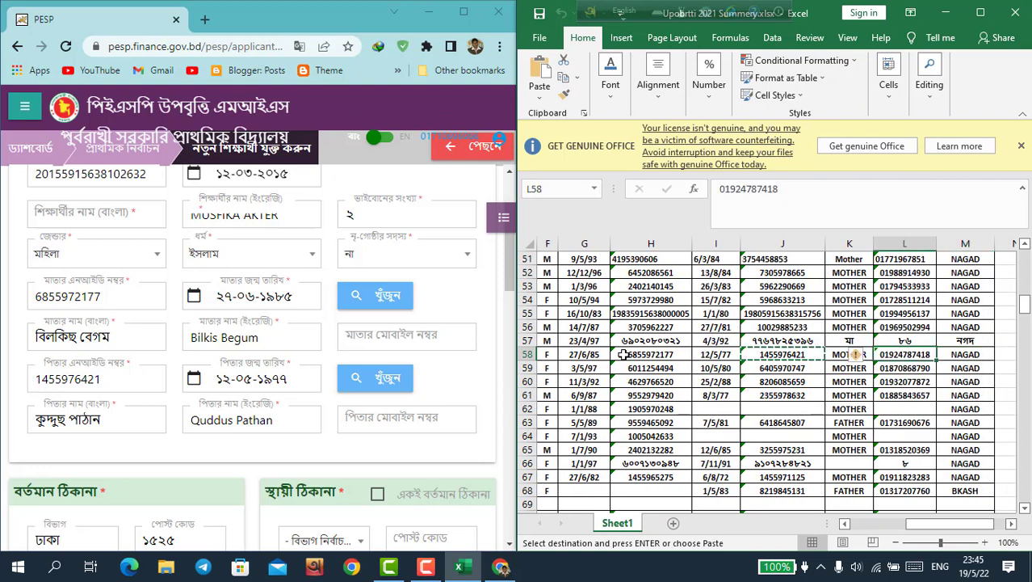
pyautogui.hotkey('ctrl', 'c')
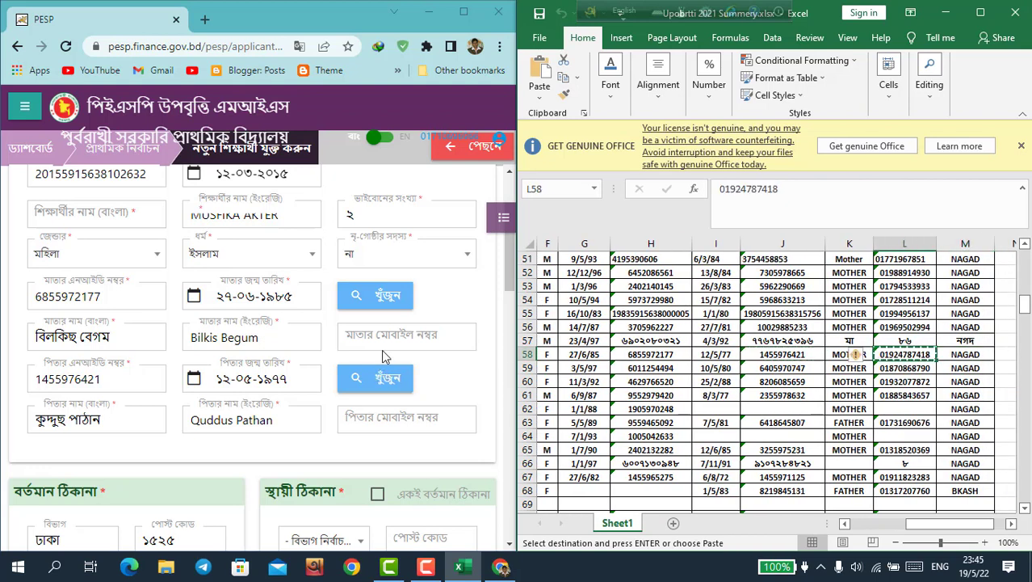
pyautogui.click(388, 333)
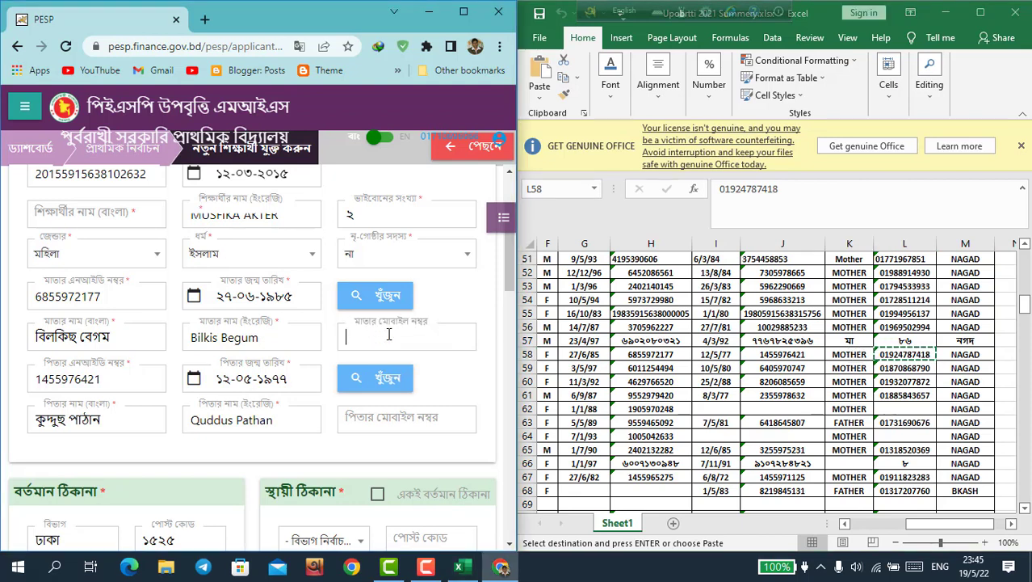
pyautogui.rightClick(389, 334)
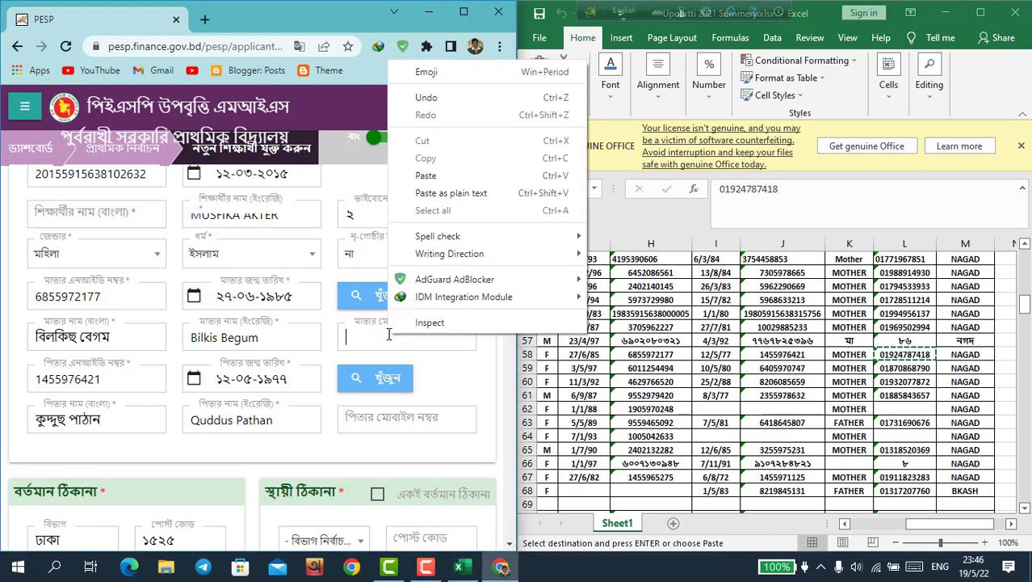
pyautogui.click(428, 177)
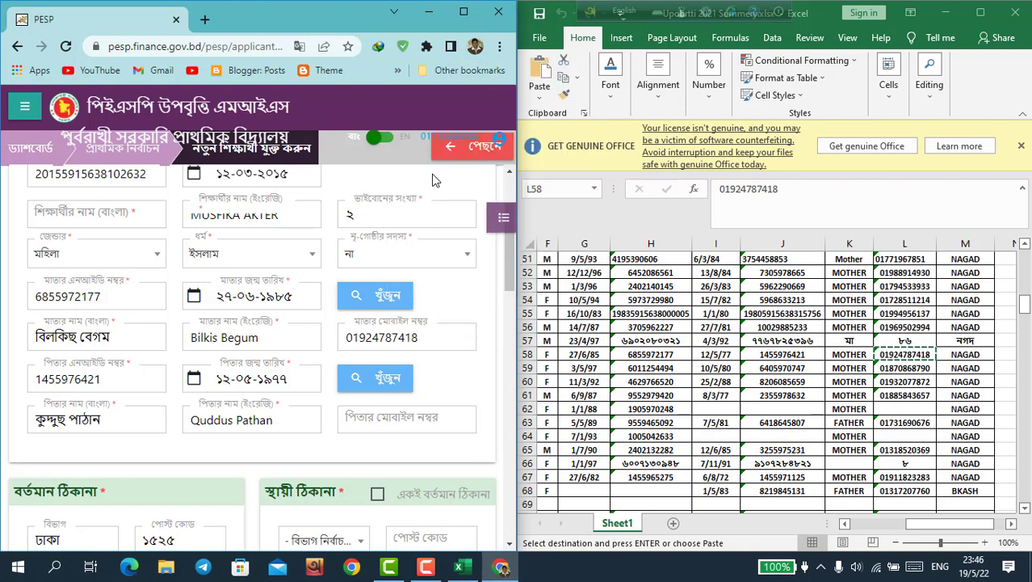
# Step: Maximize the browser and return to the student-name section of the form
pyautogui.click(465, 11)
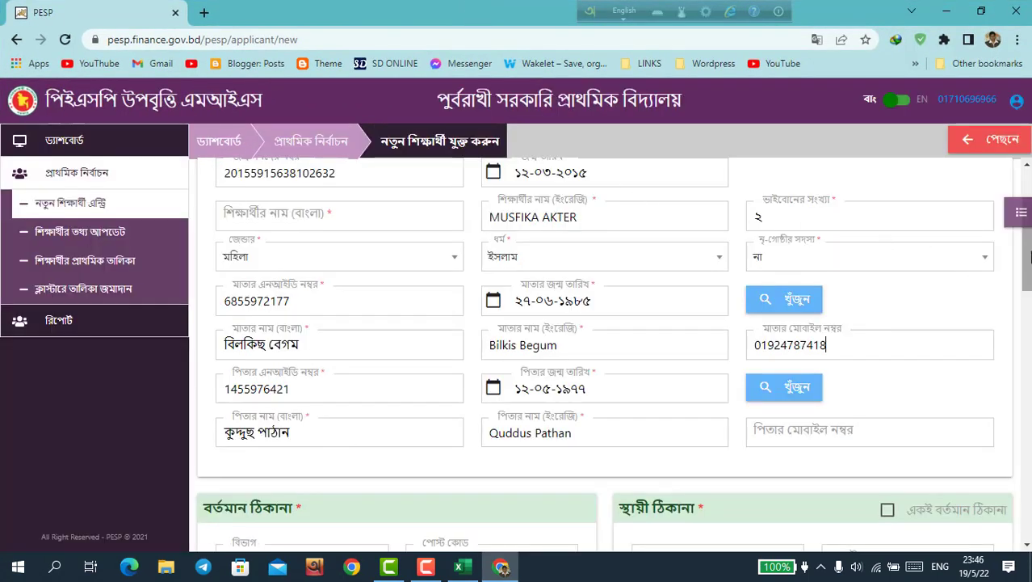
pyautogui.scroll(2, 1030, 256)
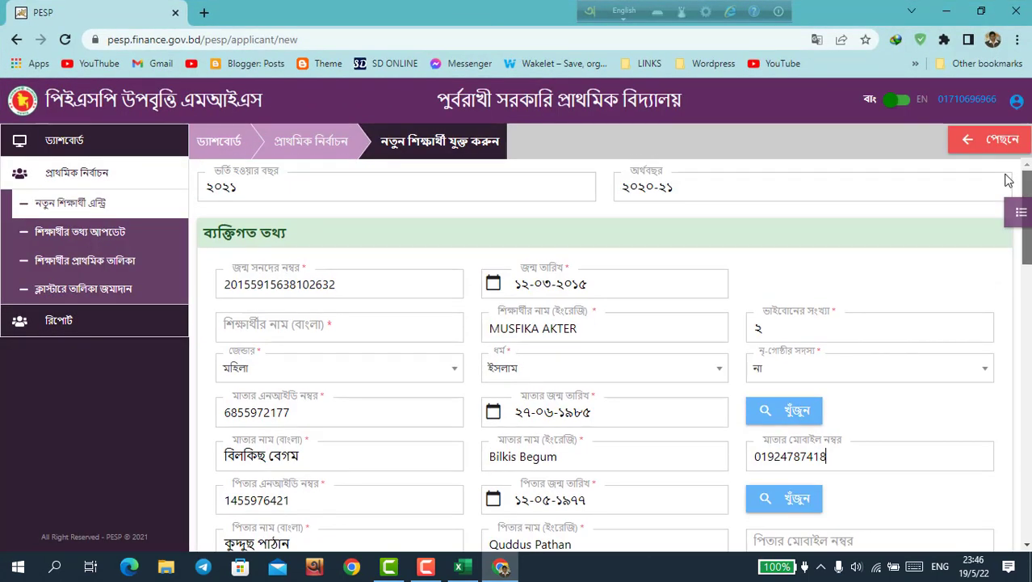
pyautogui.click(337, 323)
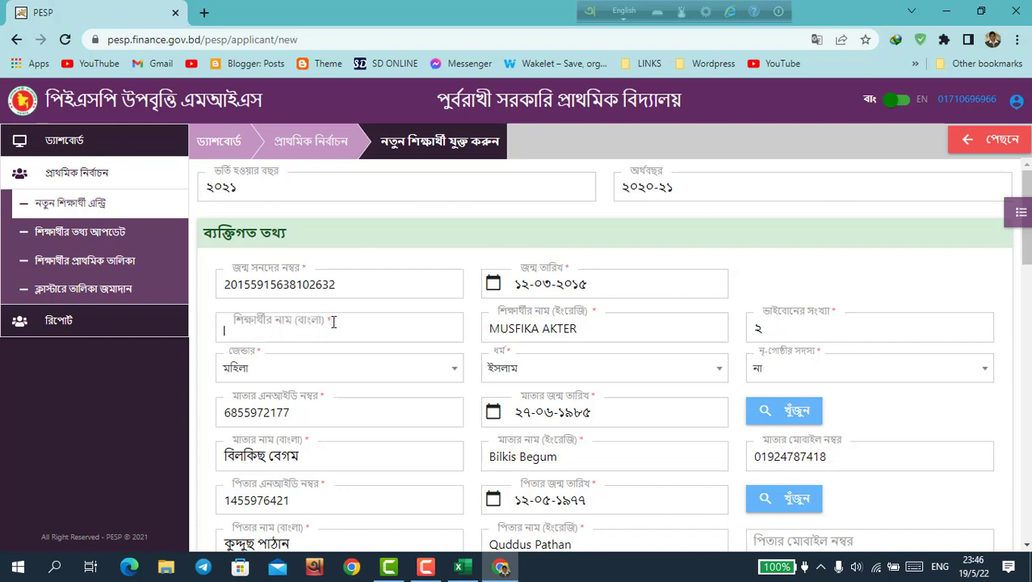
# Step: Switch the keyboard to Bangla and type the student's name phonetically into the Bangla name field
pyautogui.click(623, 11)
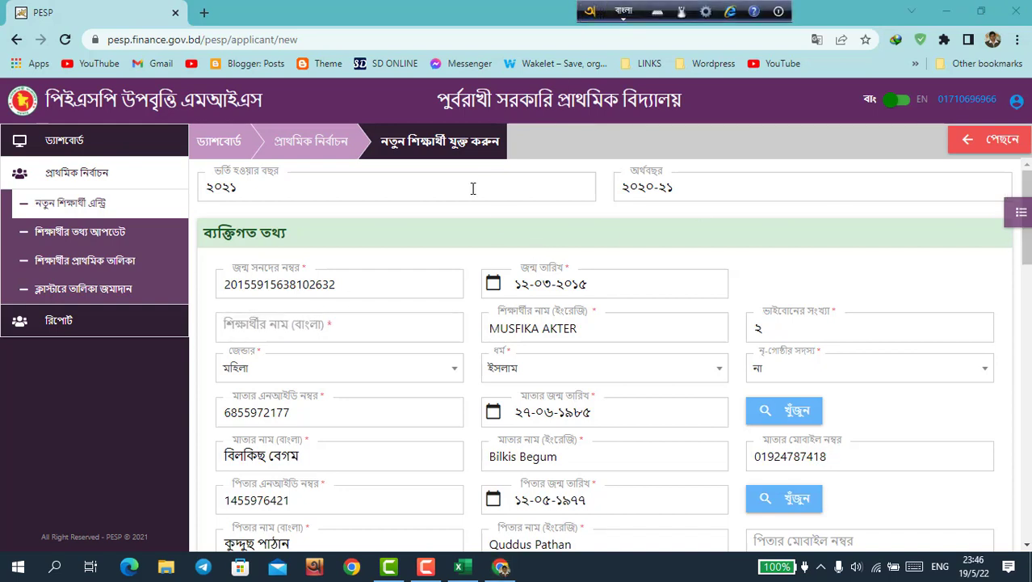
pyautogui.click(344, 321)
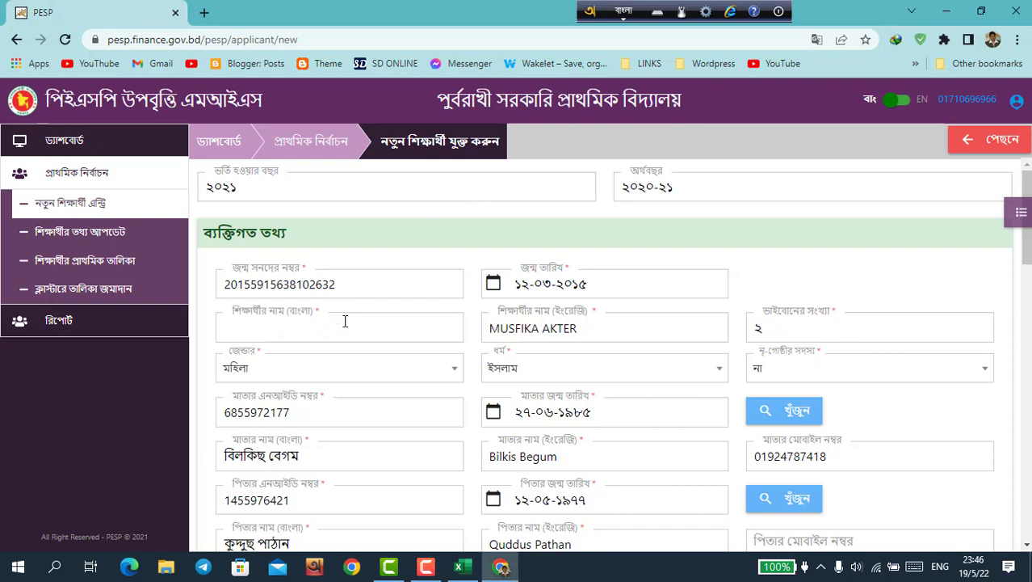
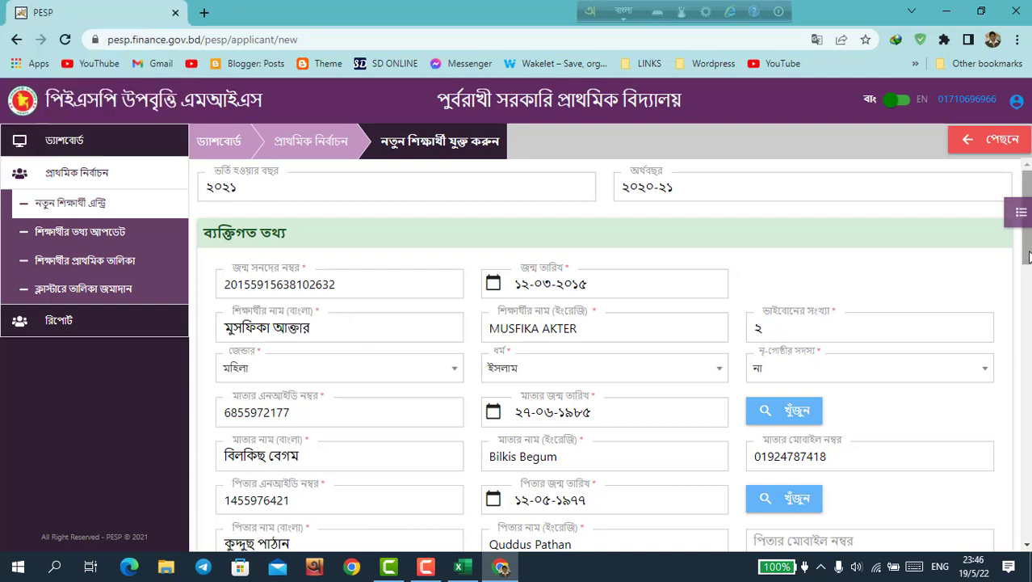
# Step: Enter the village name in the present-address ঠিকানা/গ্রাম field
pyautogui.scroll(-4, 1029, 256)
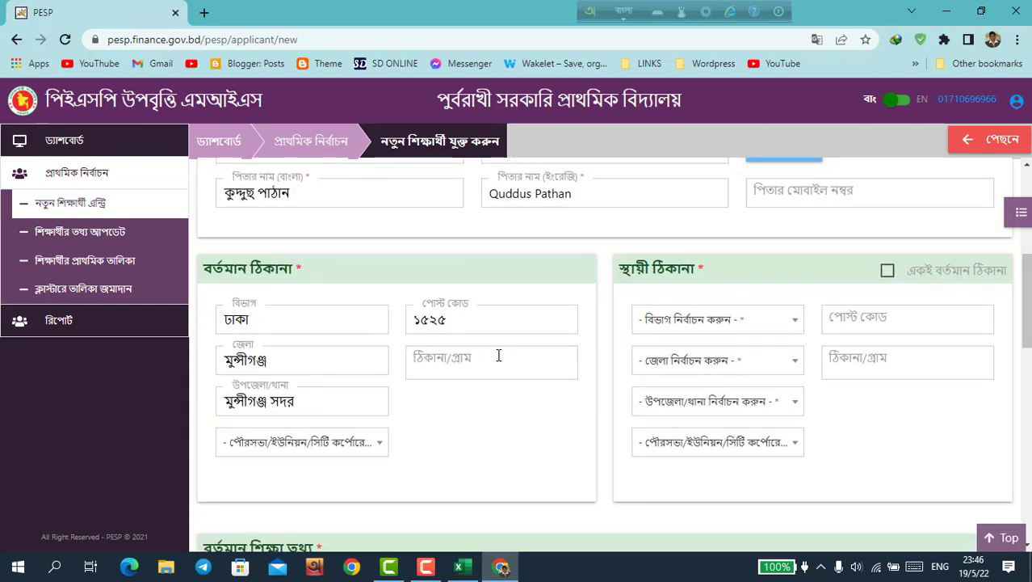
pyautogui.click(498, 357)
pyautogui.write('p')
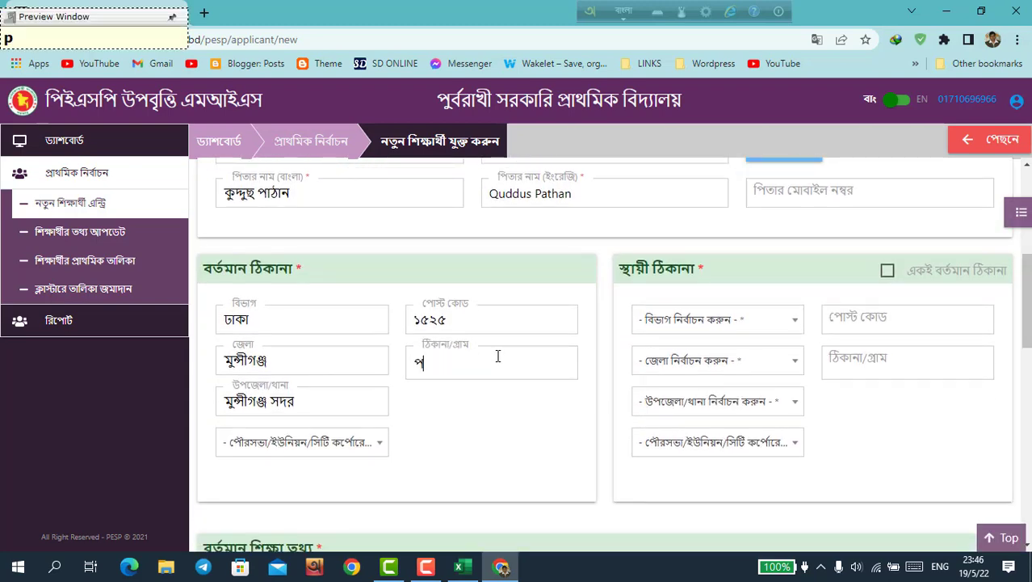
pyautogui.write('urrborakh')
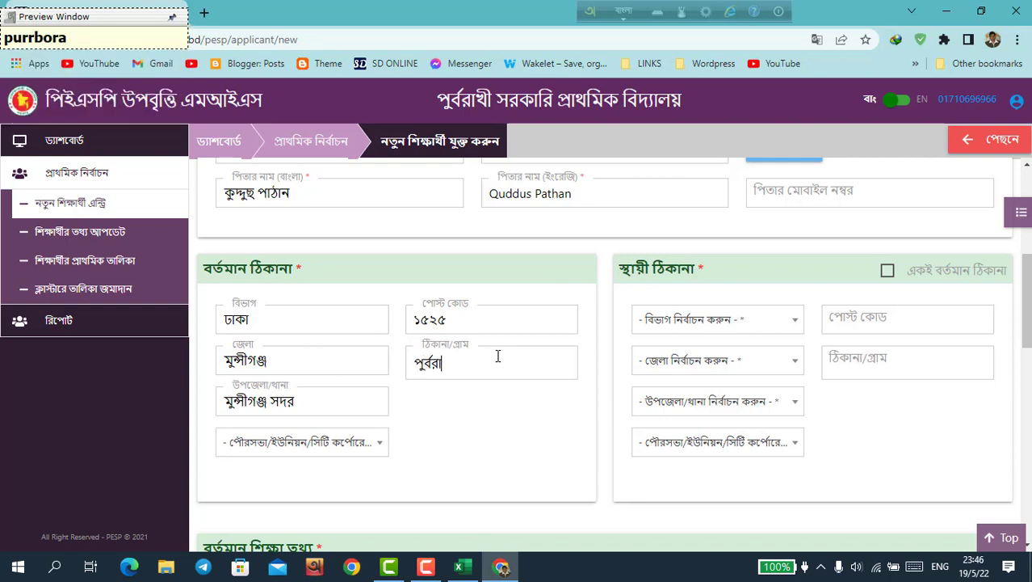
pyautogui.write('I')
# Step: Choose শিলই as the union and make the permanent address match the present address
pyautogui.click(381, 445)
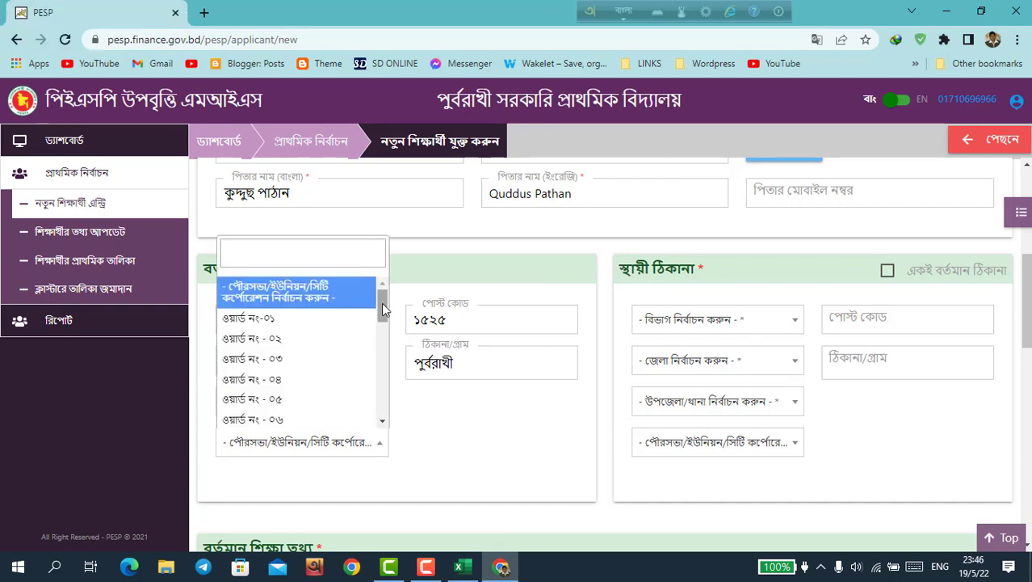
pyautogui.moveTo(381, 302); pyautogui.dragTo(381, 384)
pyautogui.scroll(-2, 380, 384)
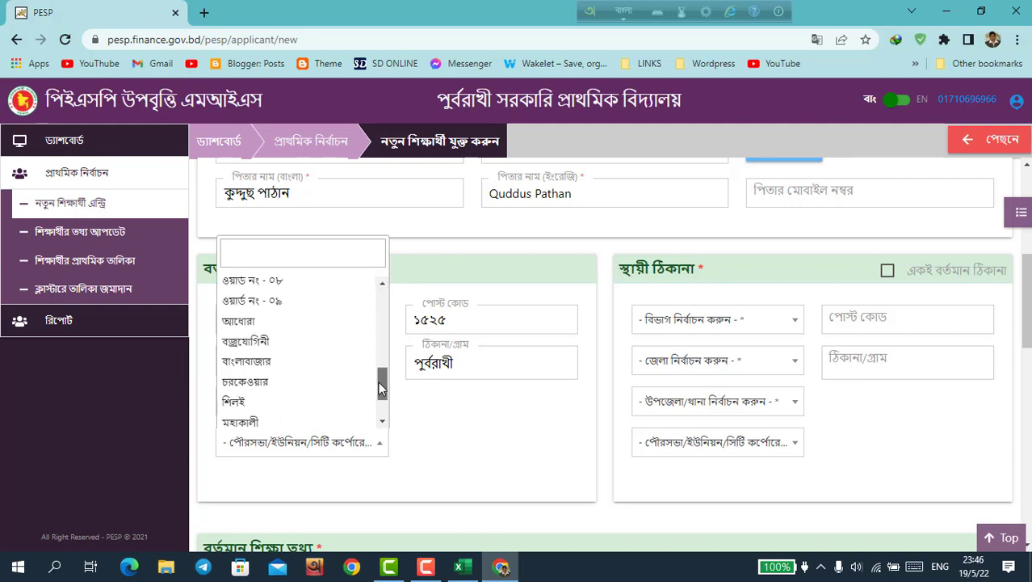
pyautogui.click(300, 393)
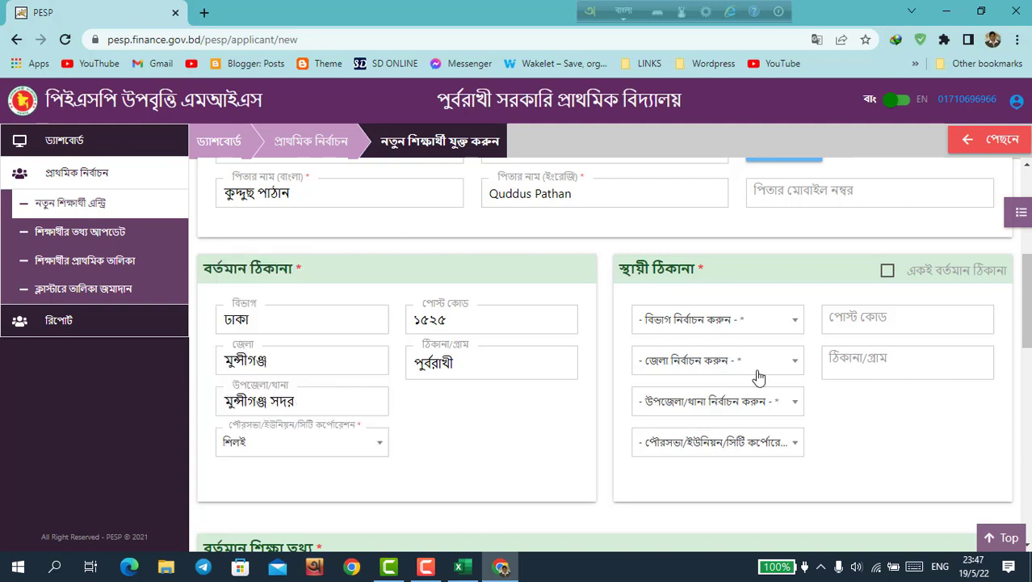
pyautogui.click(887, 272)
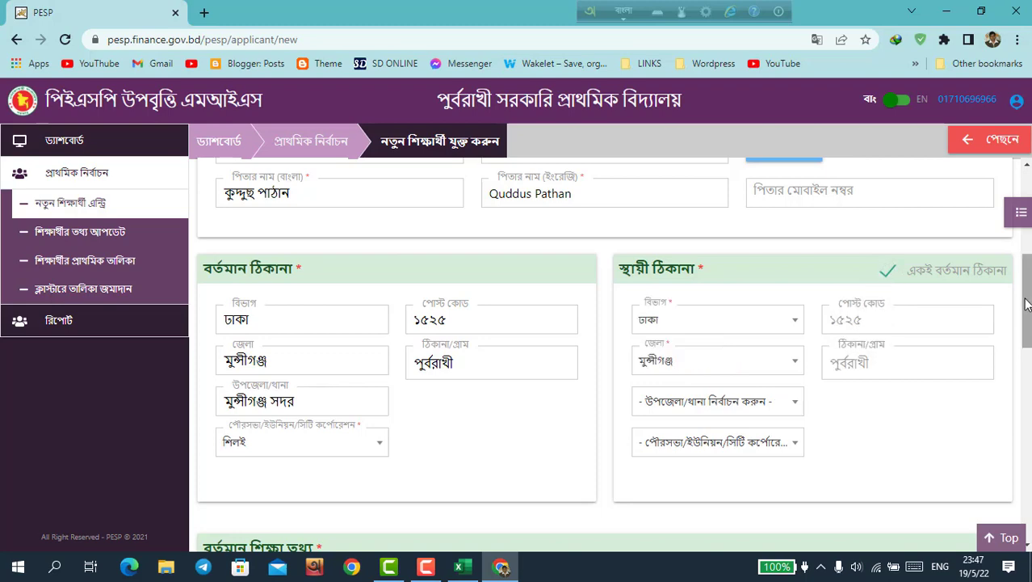
pyautogui.moveTo(1026, 303); pyautogui.dragTo(1026, 394)
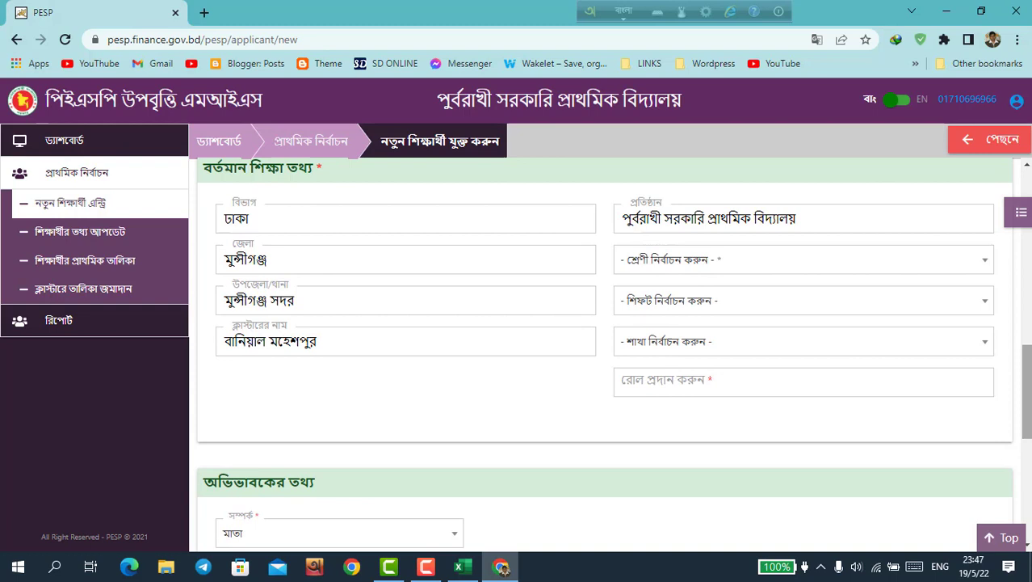
# Step: Set class to প্রথম শ্রেণি, and shift and section both to প্রযোজ্য নয়
pyautogui.click(980, 271)
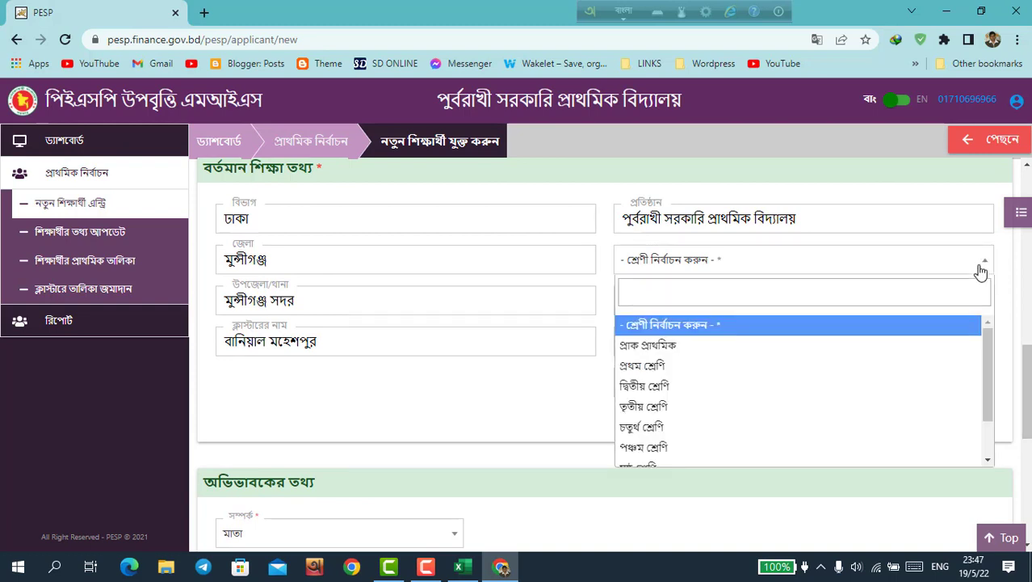
pyautogui.click(743, 366)
pyautogui.click(737, 307)
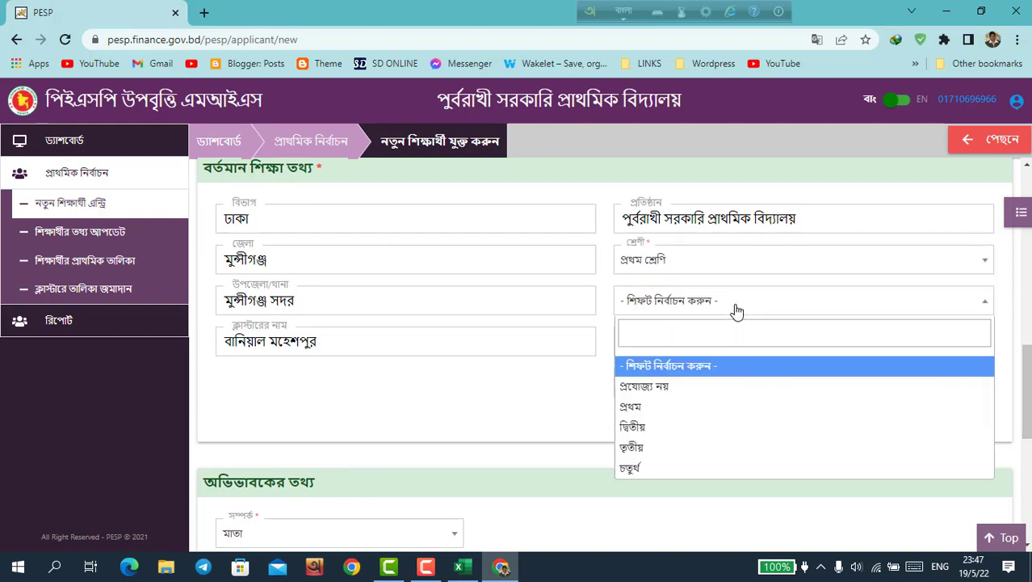
pyautogui.click(681, 387)
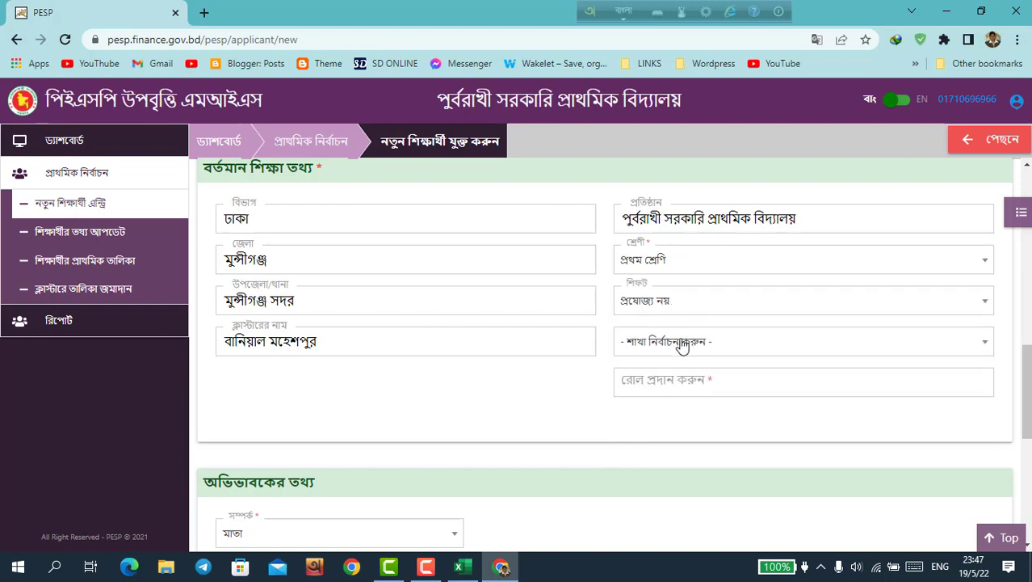
pyautogui.click(683, 343)
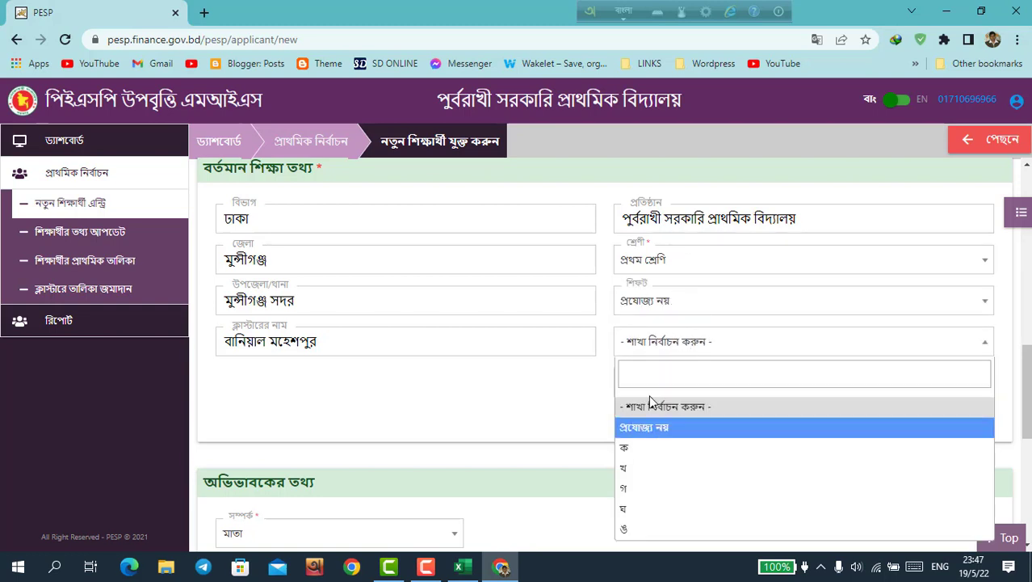
pyautogui.click(645, 427)
# Step: Enter roll number ৭ with the keyboard switched to English
pyautogui.click(667, 379)
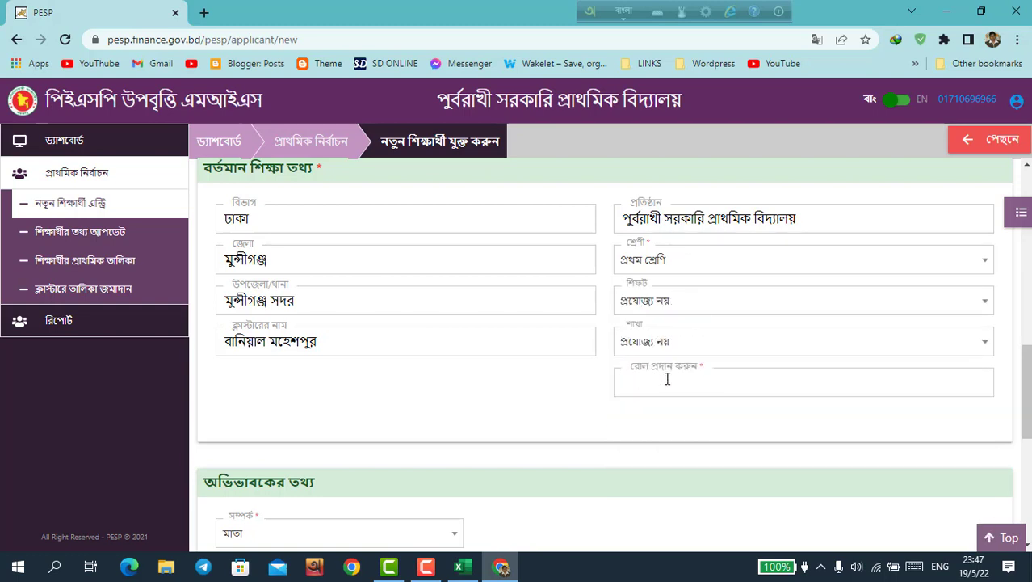
pyautogui.click(624, 12)
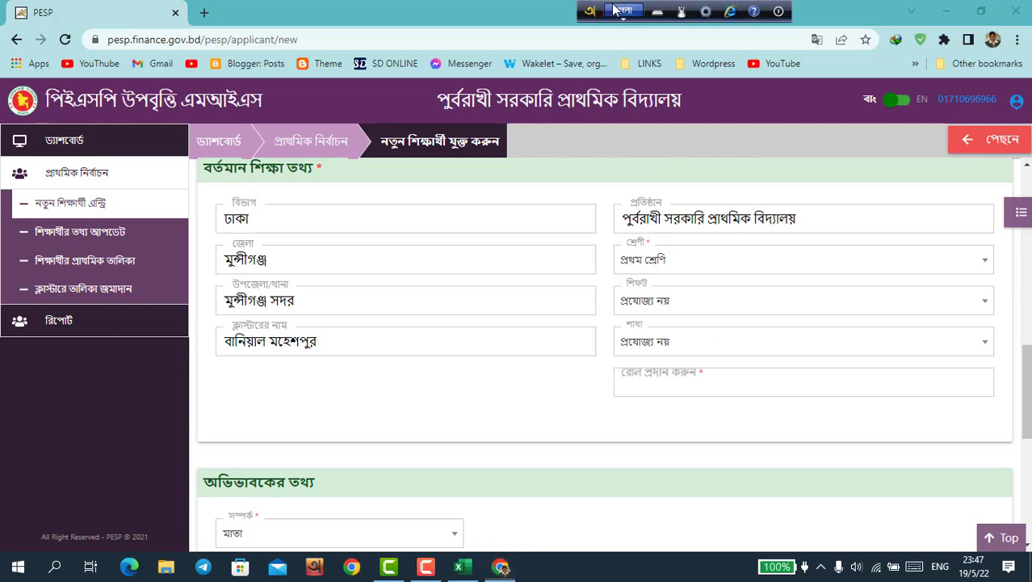
pyautogui.click(663, 370)
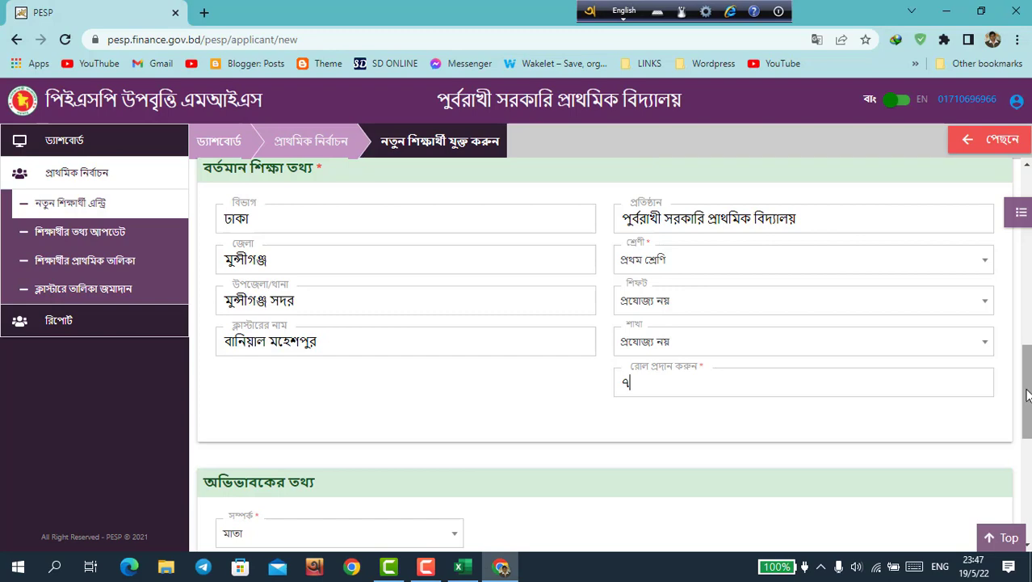
pyautogui.moveTo(1027, 396); pyautogui.dragTo(1030, 476)
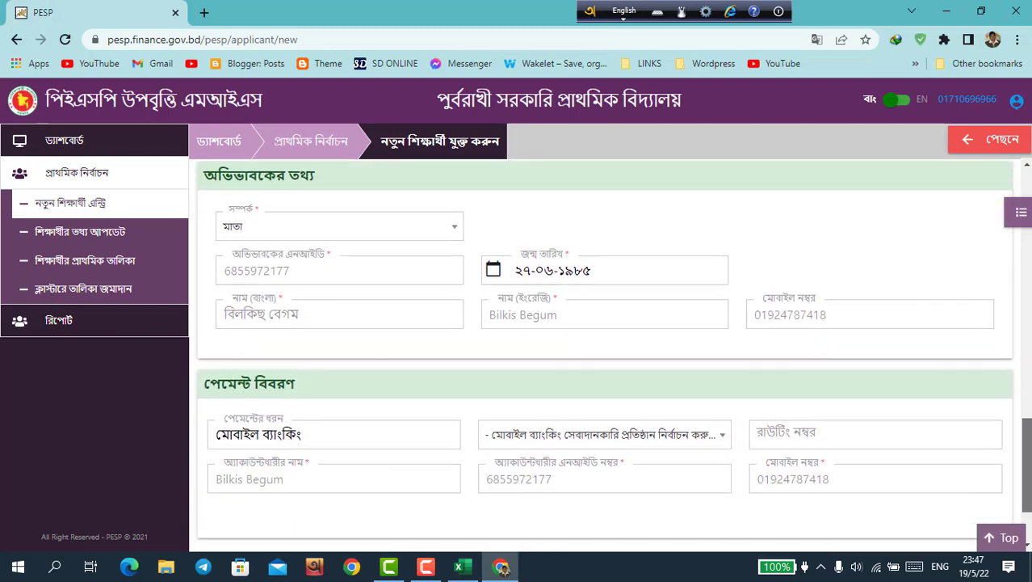
# Step: Select নগদ as the mobile banking provider, filling routing number 200275556, and review the form
pyautogui.click(531, 434)
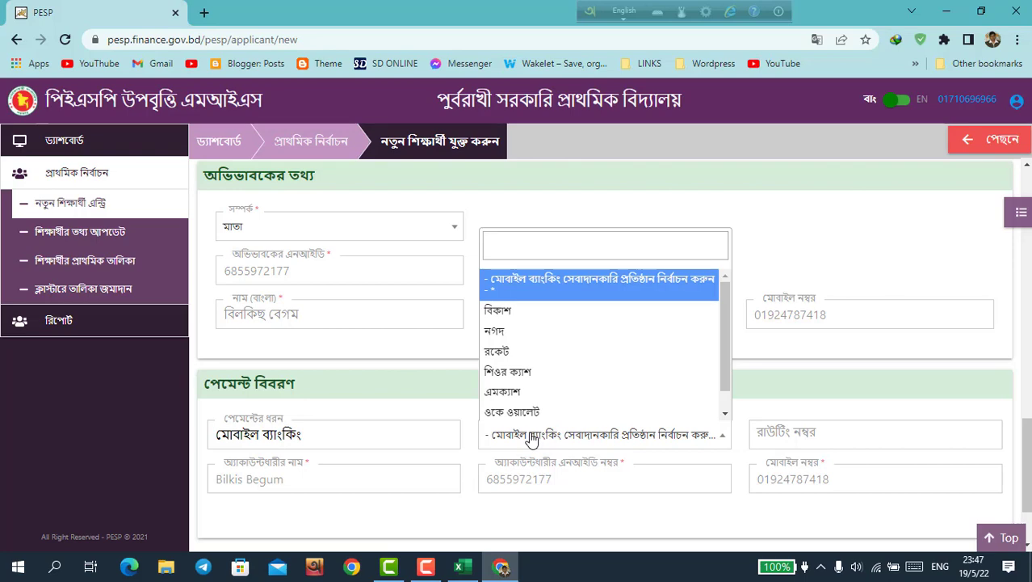
pyautogui.click(509, 330)
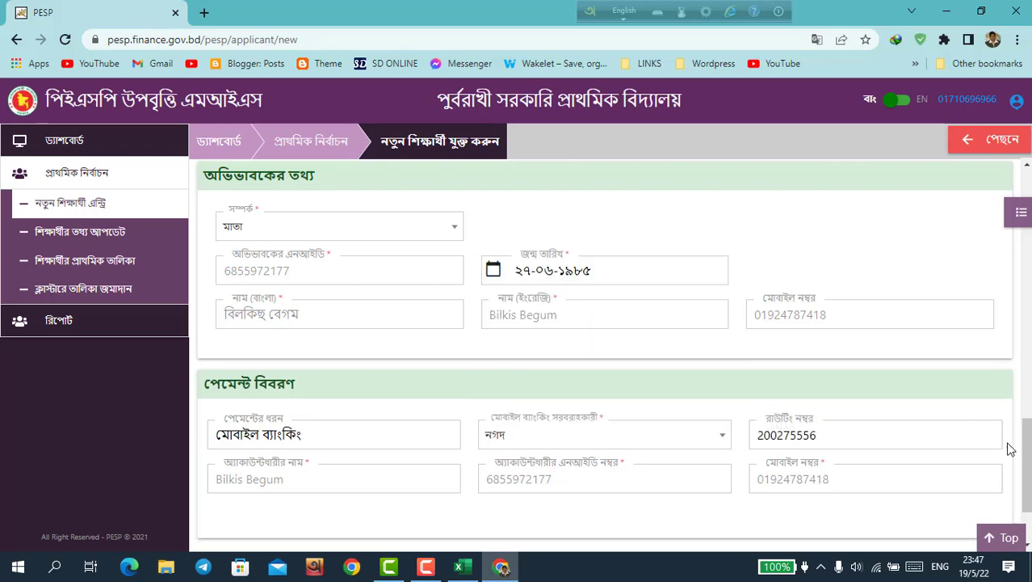
pyautogui.moveTo(1029, 463); pyautogui.dragTo(1030, 170)
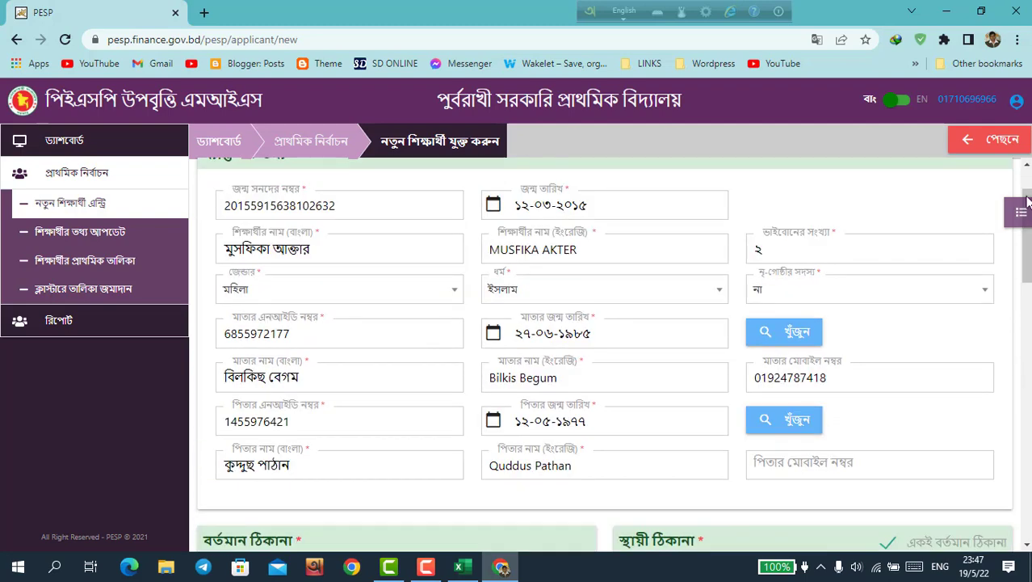
pyautogui.scroll(1, 1029, 170)
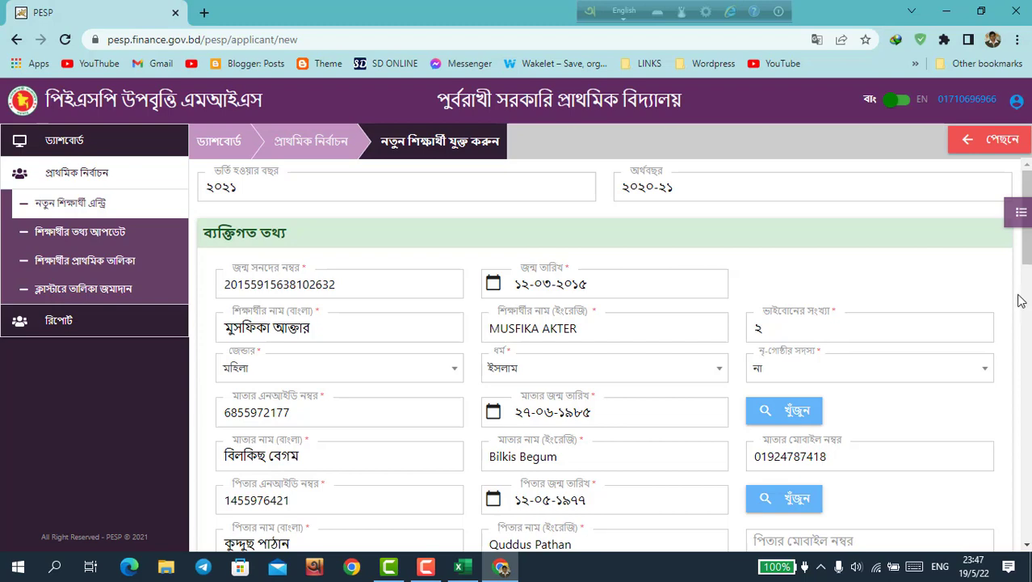
pyautogui.moveTo(1028, 214); pyautogui.dragTo(1028, 484)
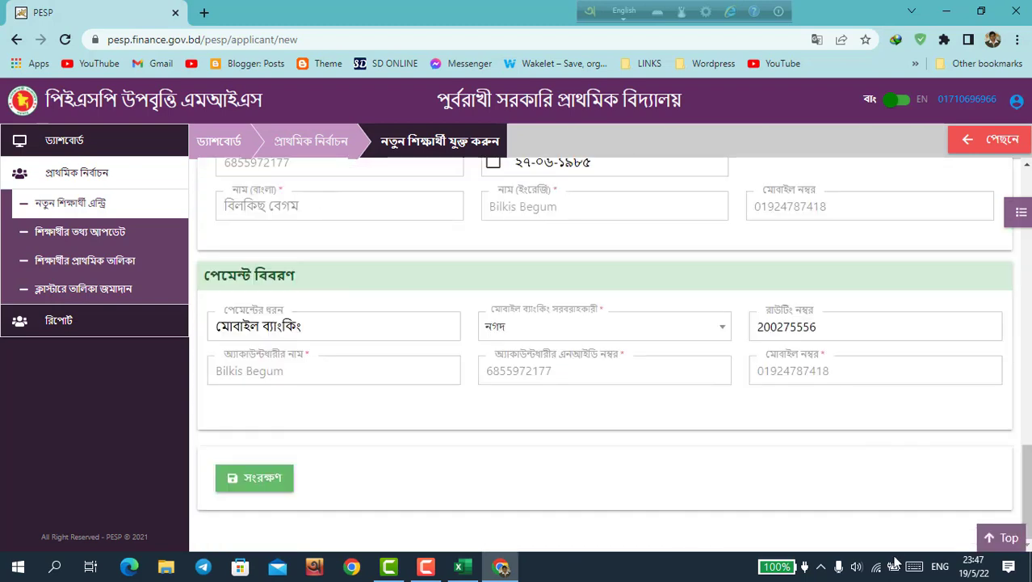
# Step: Save the new student record with সংরক্ষণ and open the শিক্ষার্থীর তথ্য আপডেট list
pyautogui.click(257, 480)
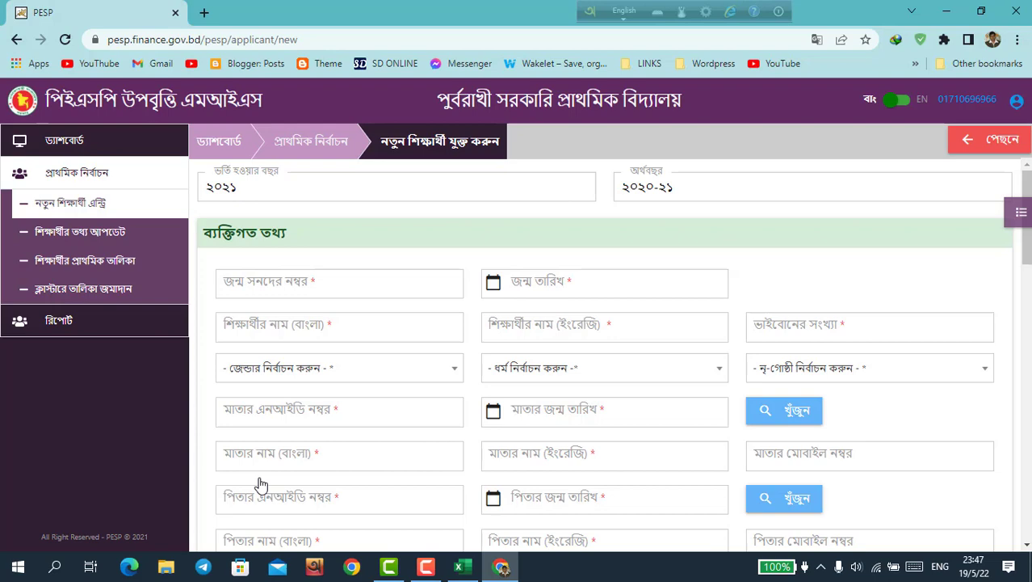
pyautogui.click(118, 239)
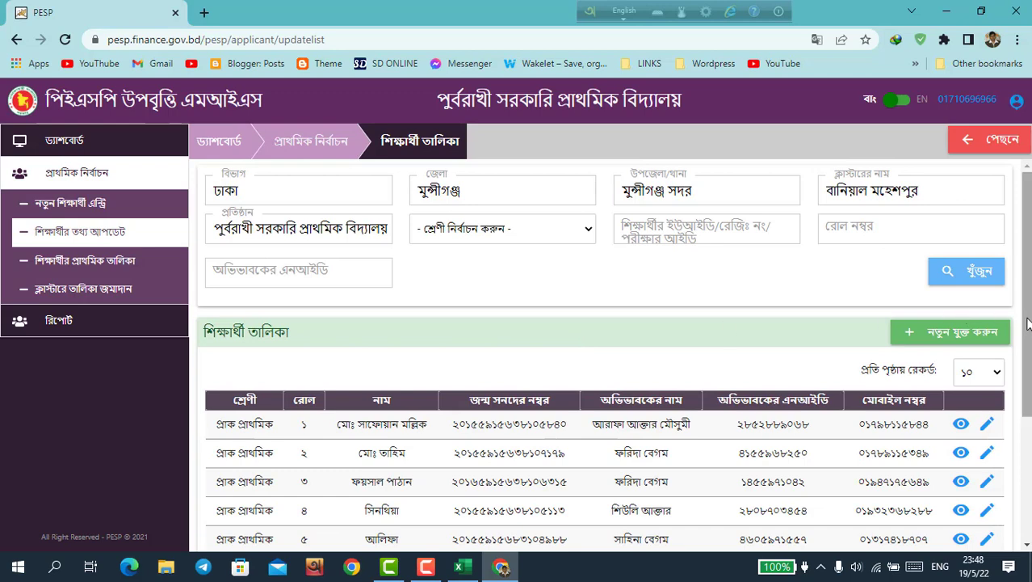
# Step: Show 100 records per page and scroll to the new class 1, roll ৭ entry
pyautogui.scroll(-2, 1027, 323)
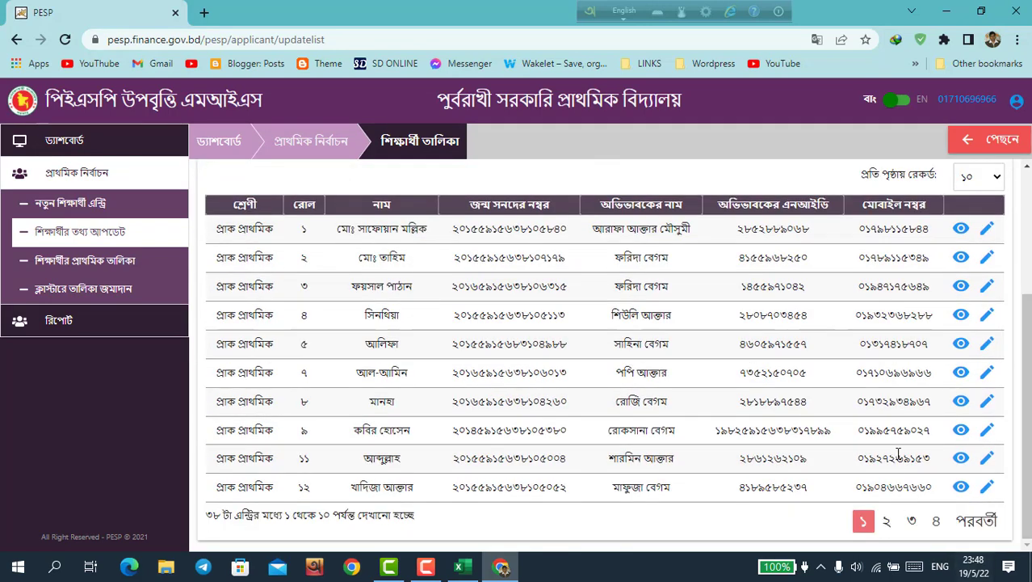
pyautogui.click(997, 177)
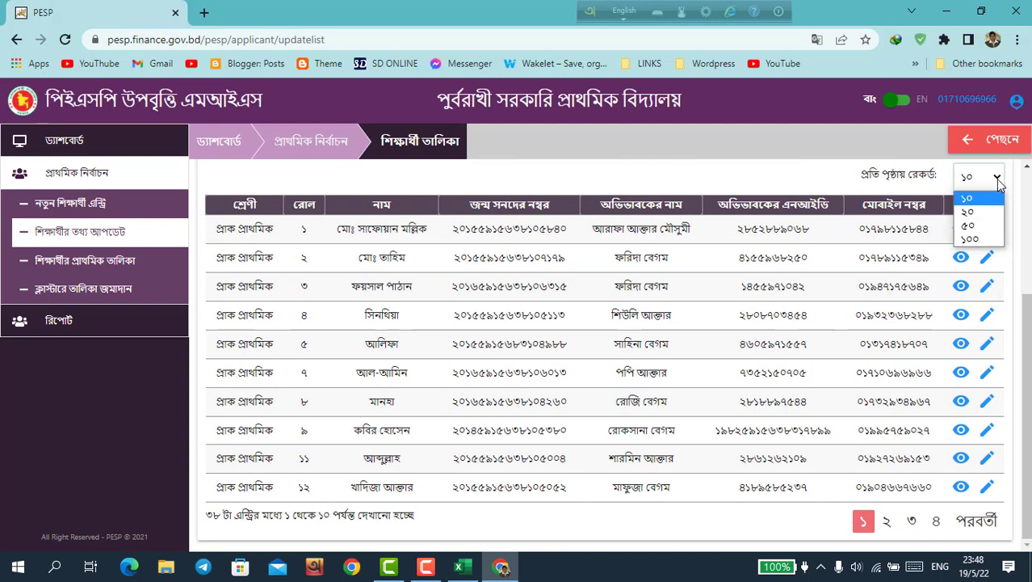
pyautogui.click(968, 240)
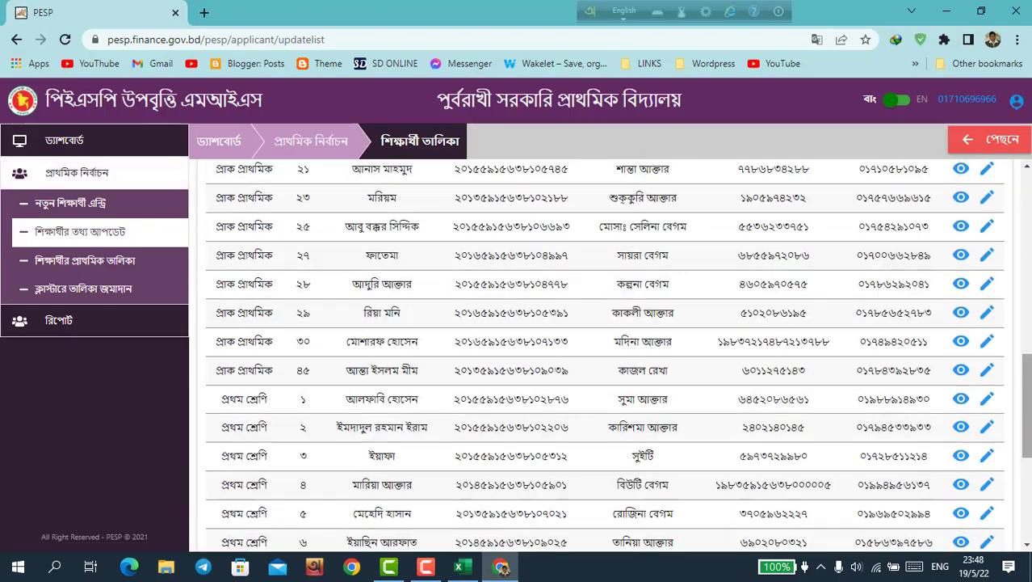
pyautogui.moveTo(1028, 427); pyautogui.dragTo(1028, 465)
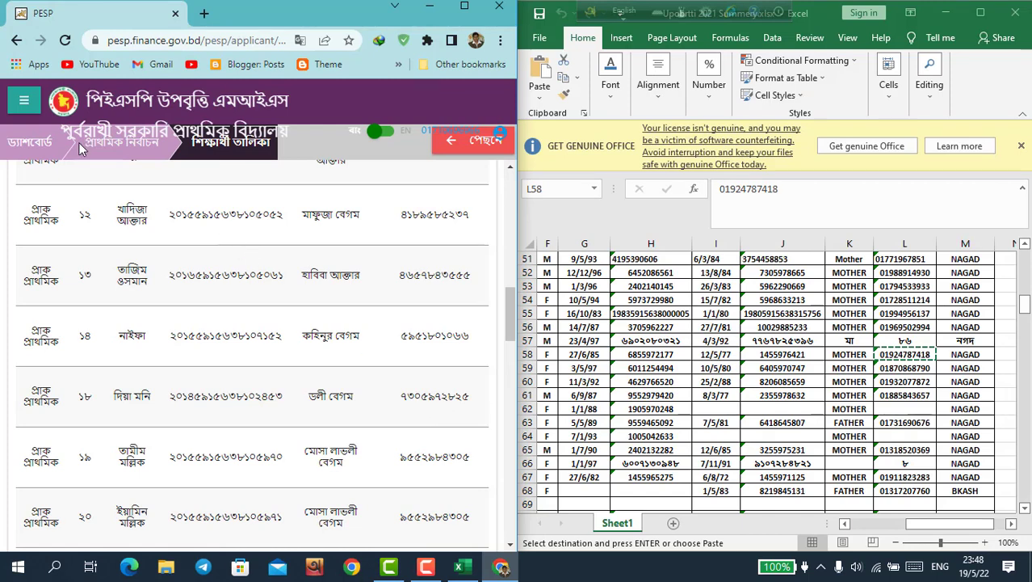
# Step: Open a blank নতুন শিক্ষার্থী এন্ট্রি form and select the next student's name in cell C59
pyautogui.click(25, 101)
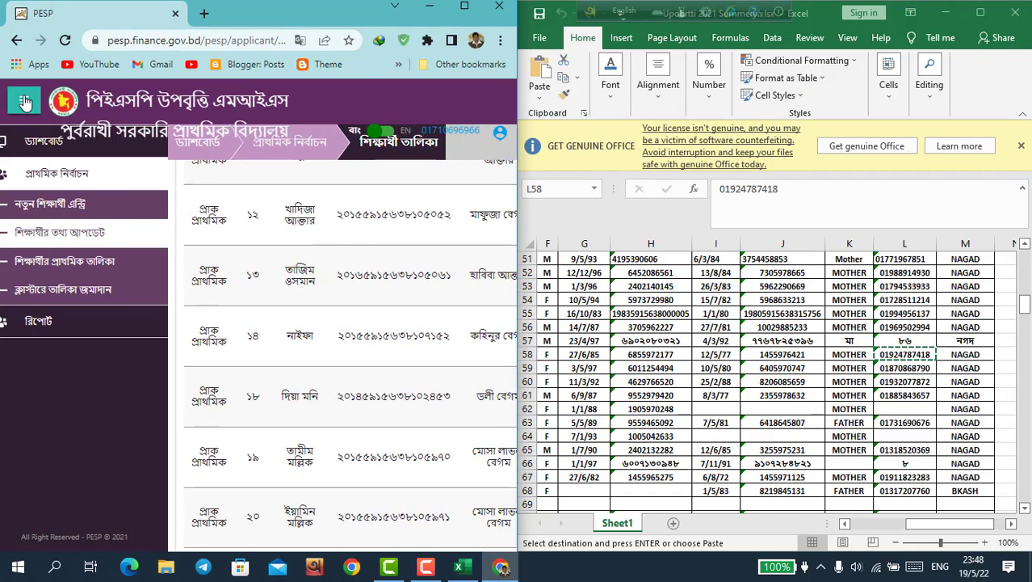
pyautogui.click(94, 208)
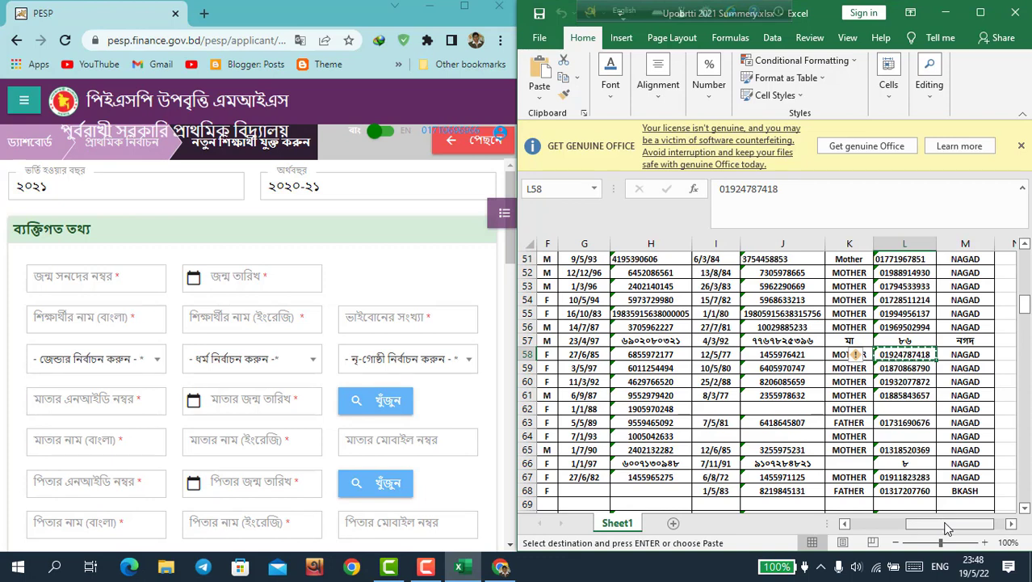
pyautogui.moveTo(945, 524); pyautogui.dragTo(812, 541)
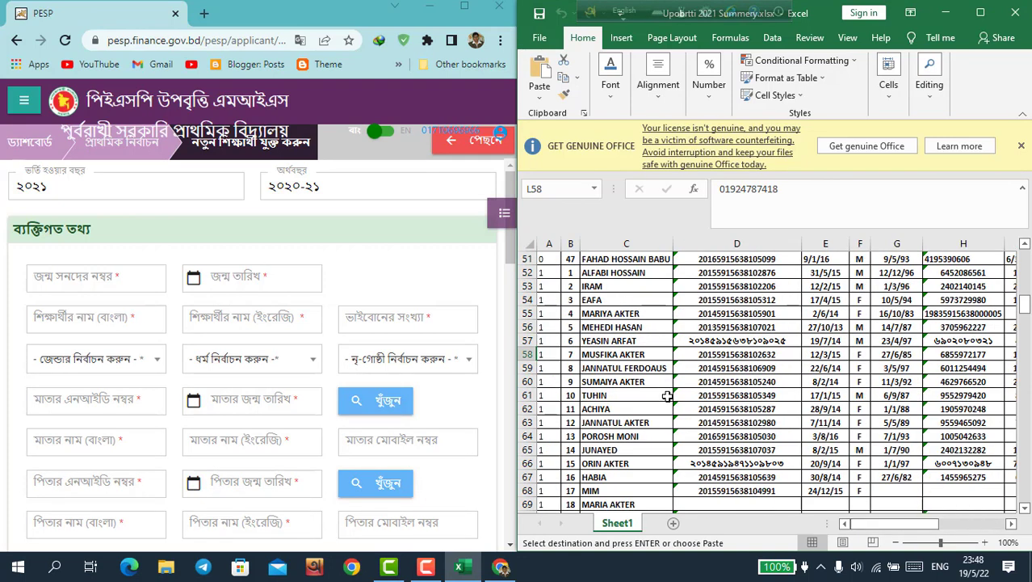
pyautogui.click(622, 367)
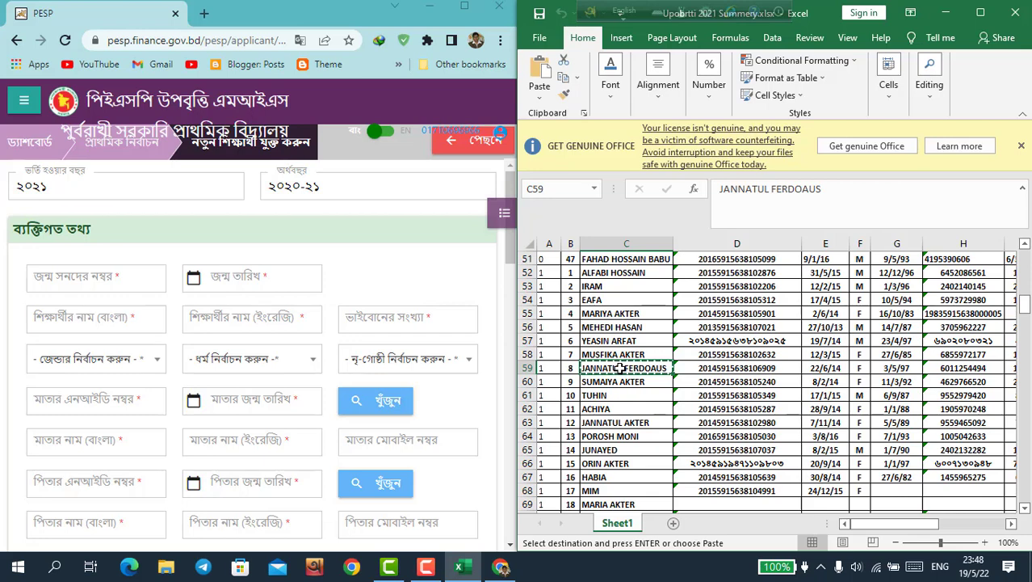
# Step: Paste the next student's name from C59 into the English name field
pyautogui.click(245, 314)
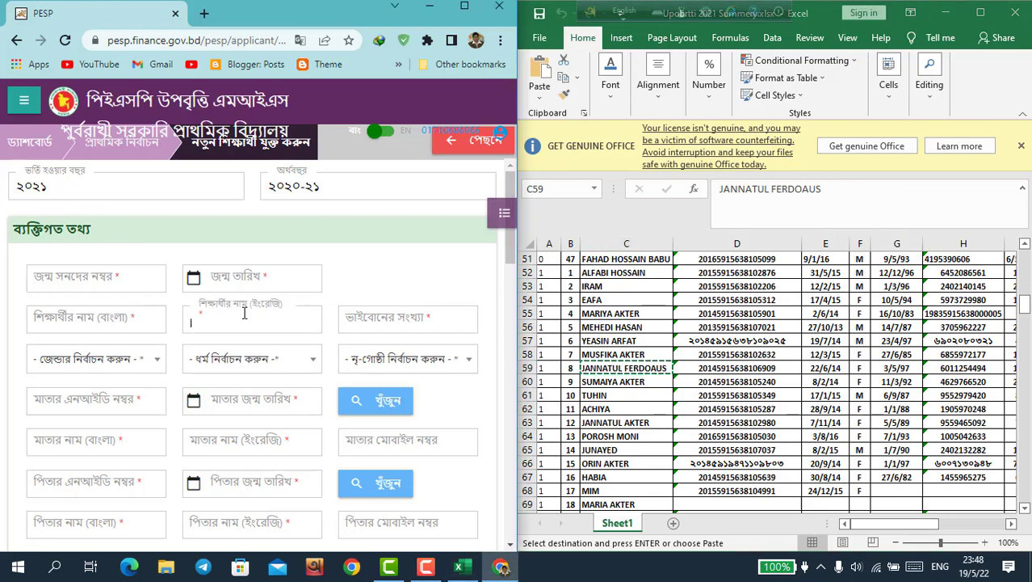
pyautogui.rightClick(244, 314)
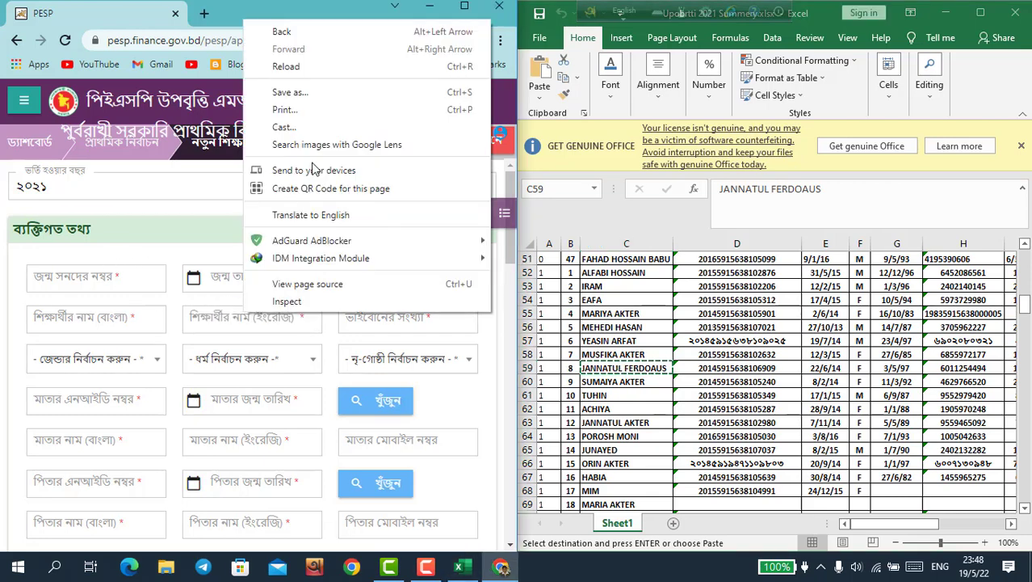
pyautogui.click(455, 394)
pyautogui.click(247, 315)
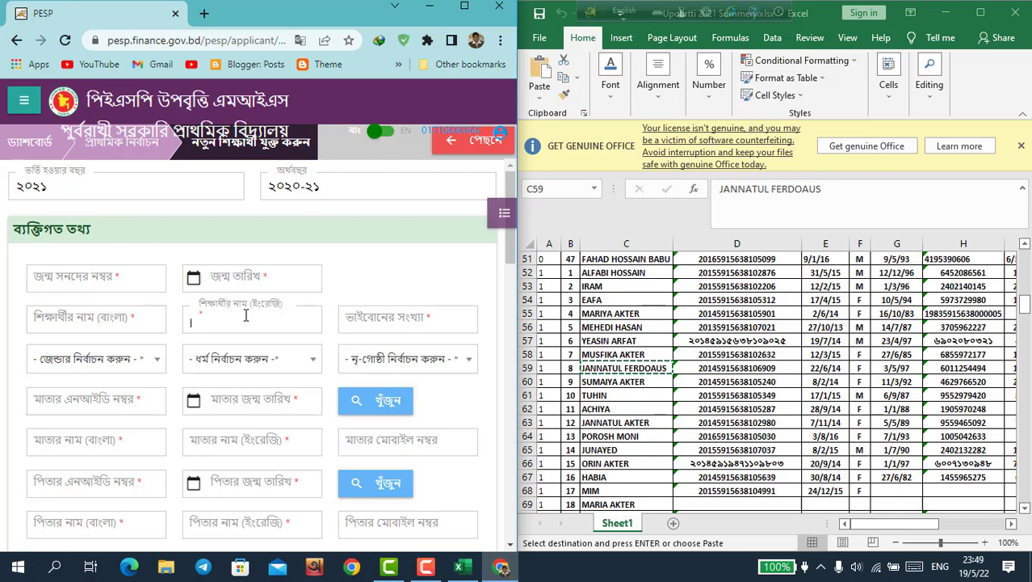
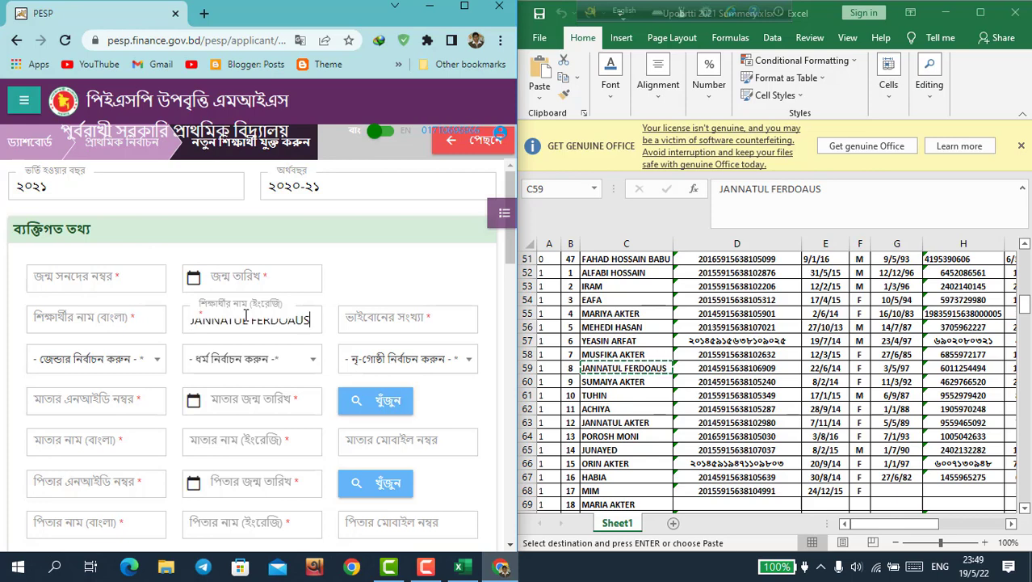
pyautogui.hotkey('ctrl', 'z')
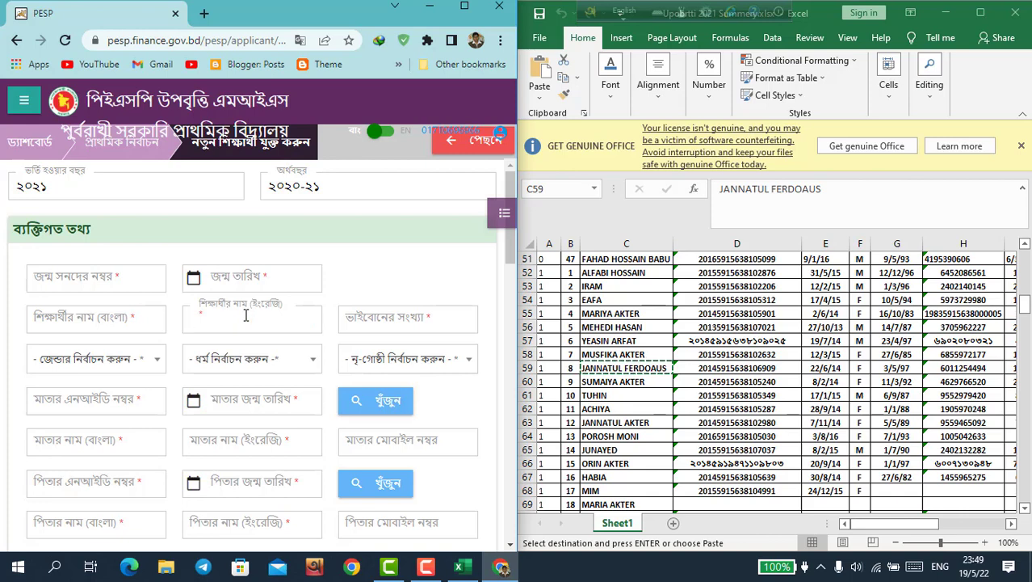
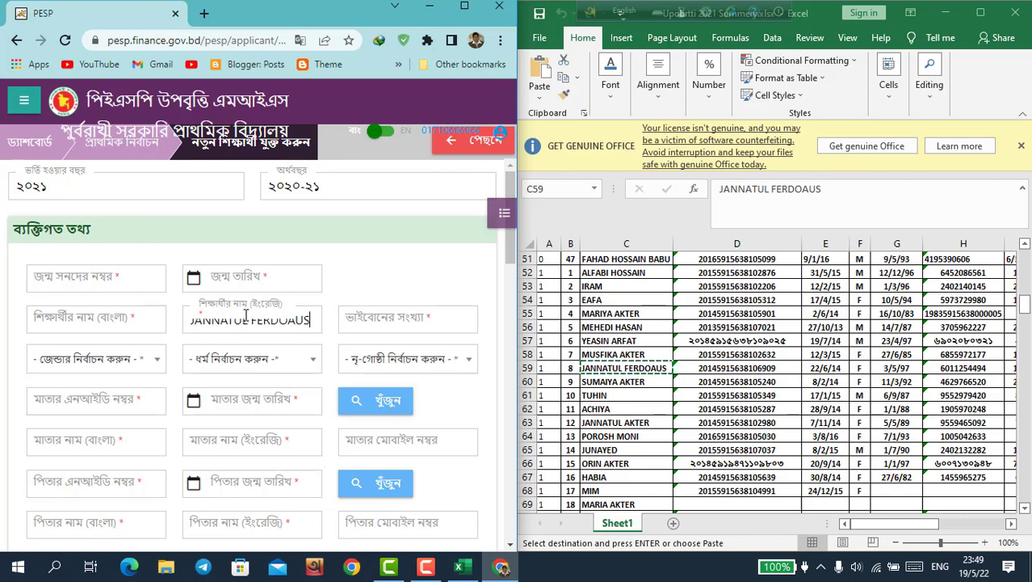